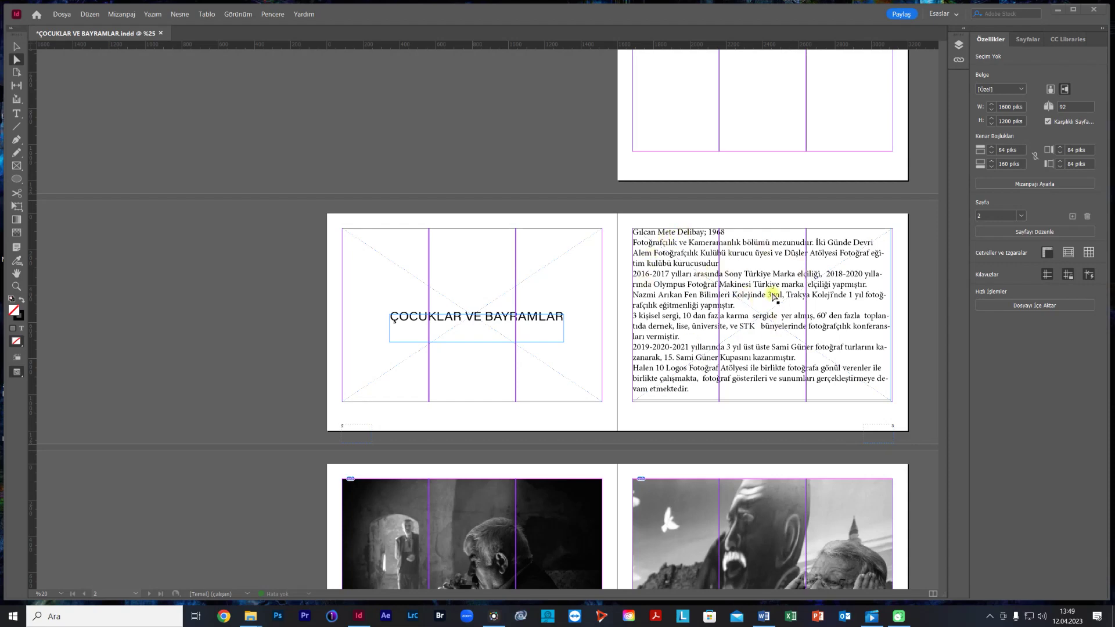
- Draw a text frame of about 1432 by 944 px across page 14's margin area and fill it with placeholder text
scroll(772, 296, down, 20)
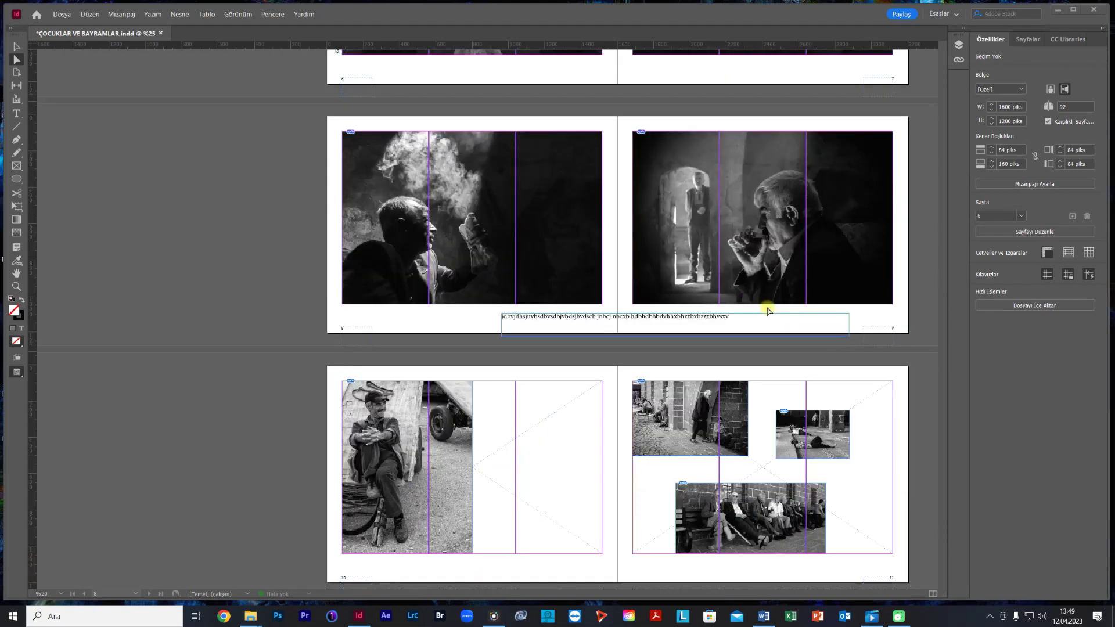
scroll(671, 271, up, 3)
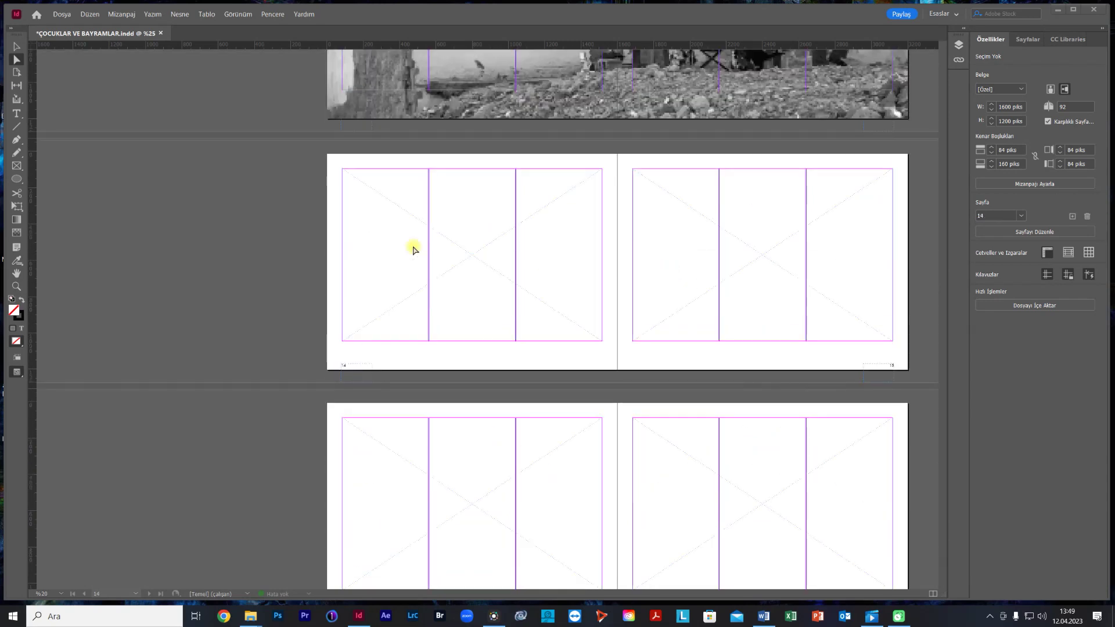
click(15, 116)
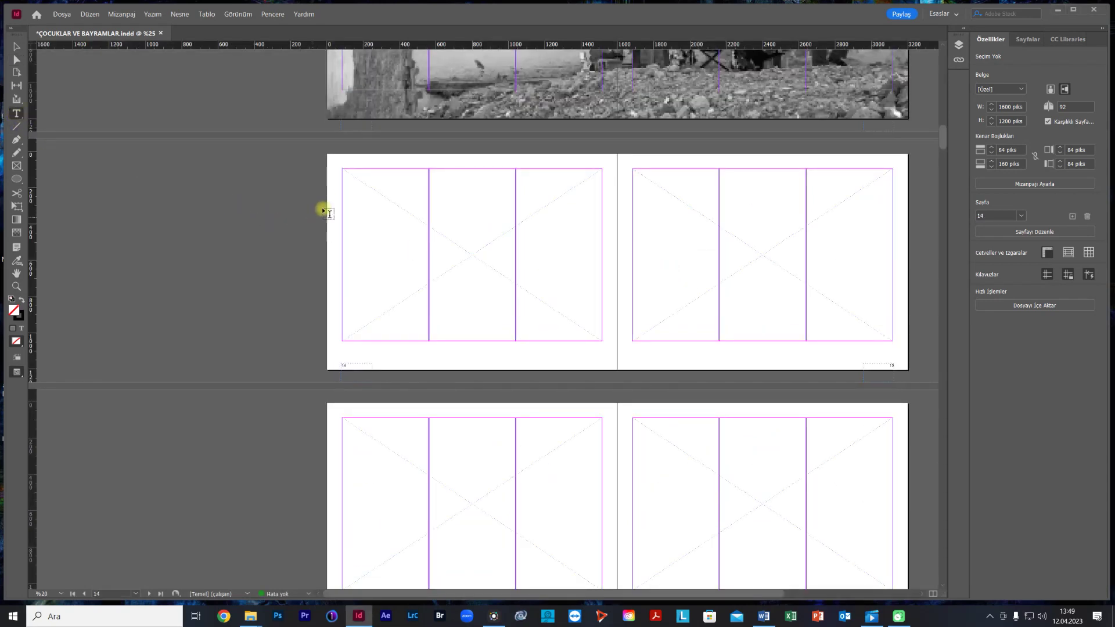
drag(343, 169, 602, 341)
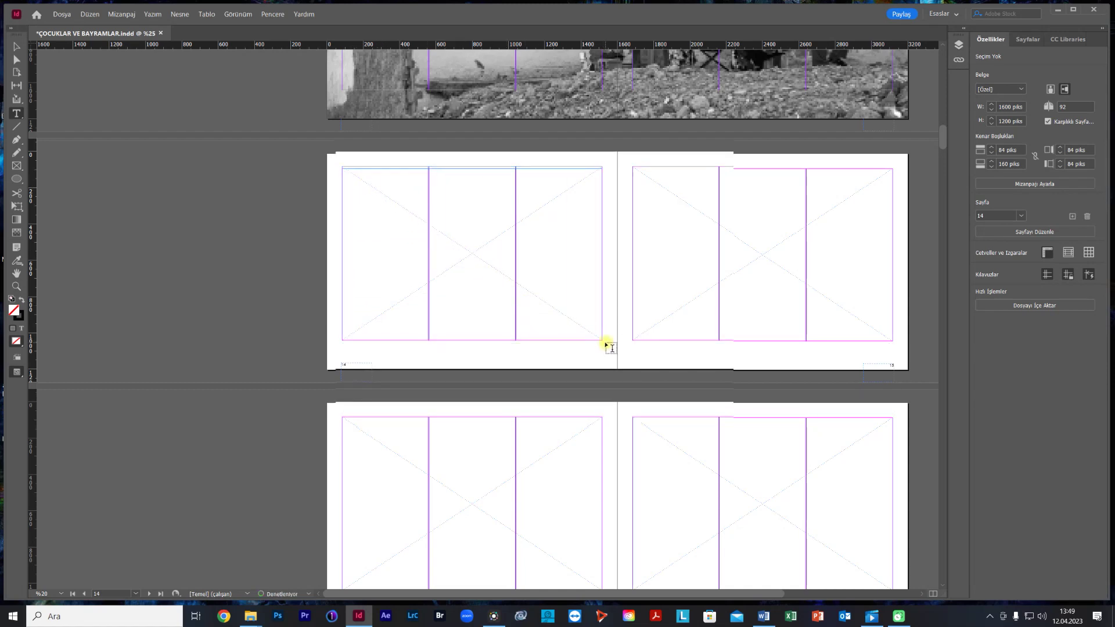
right_click(470, 234)
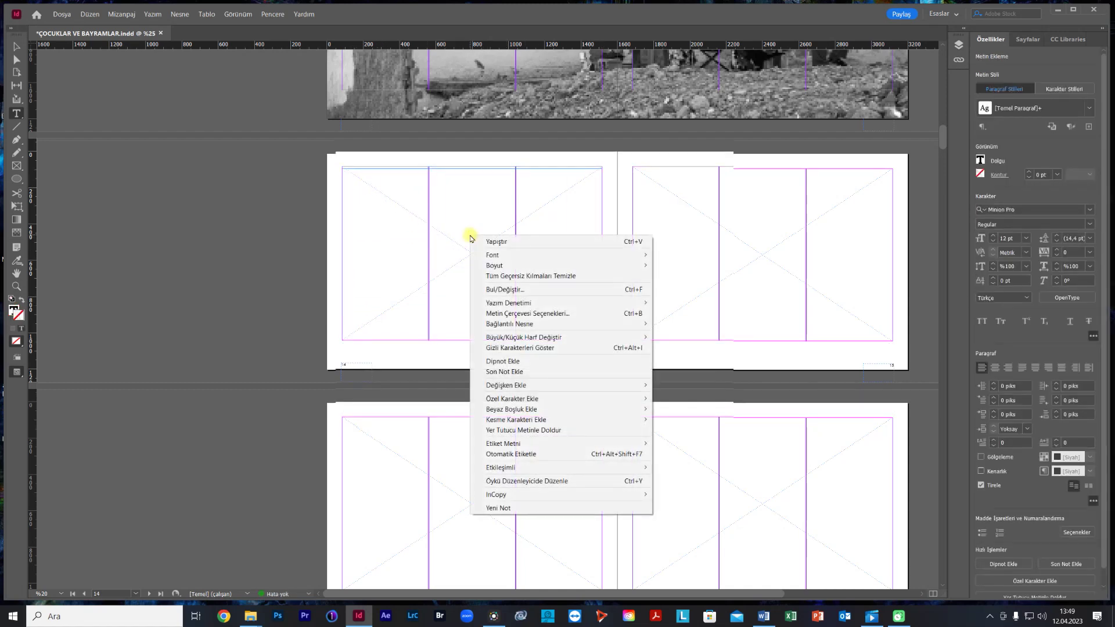
click(510, 430)
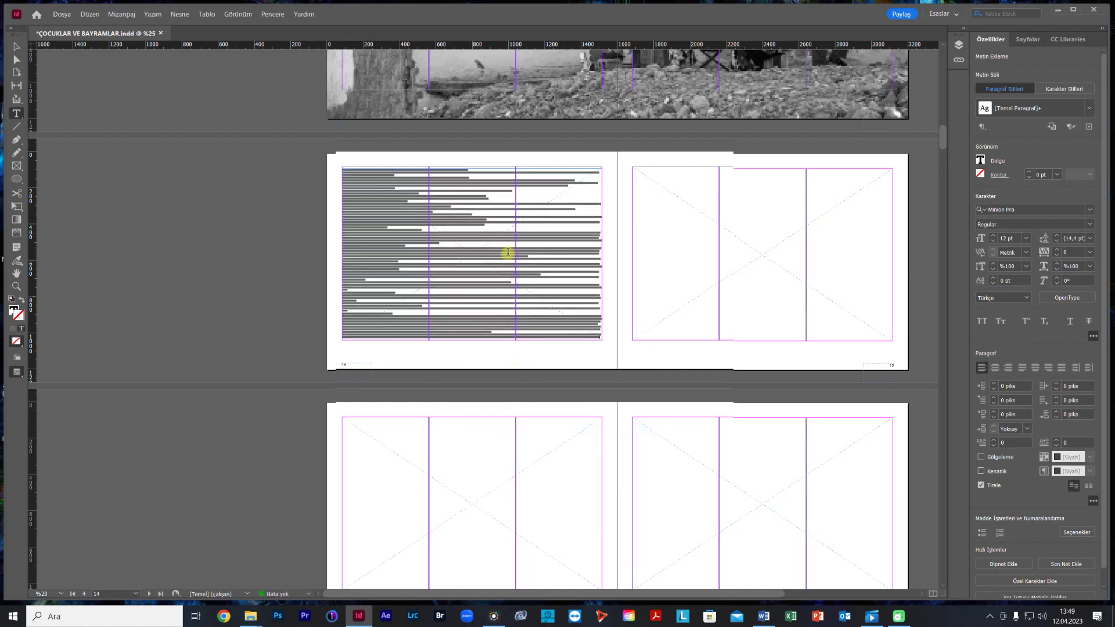
- Select page 14's placeholder text frame and divide it into 4 columns
scroll(502, 279, up, 2)
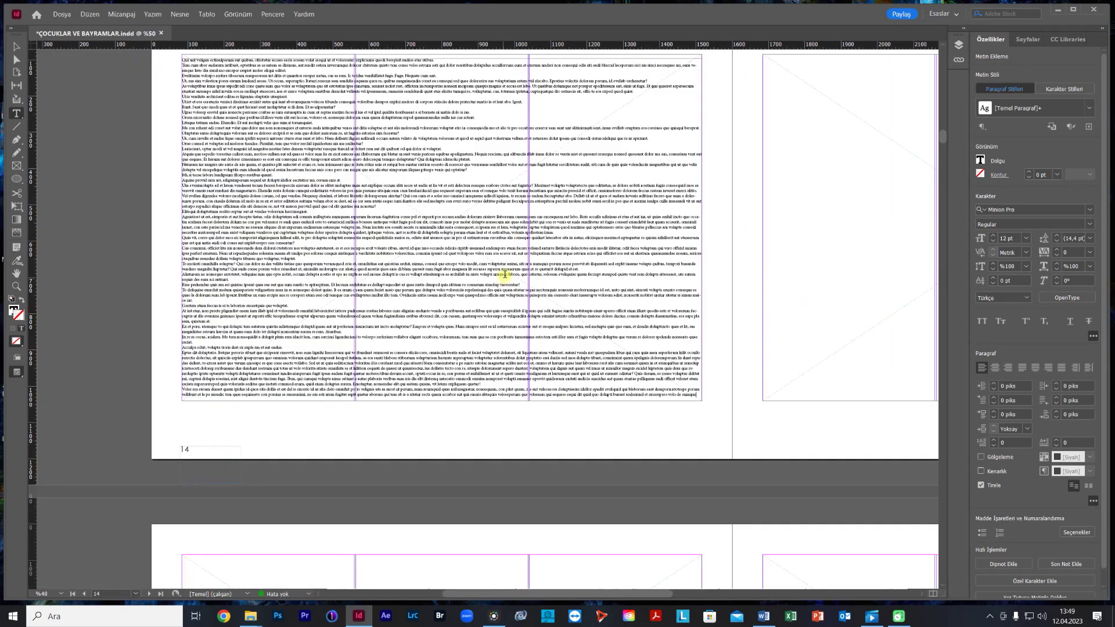
scroll(590, 287, up, 1)
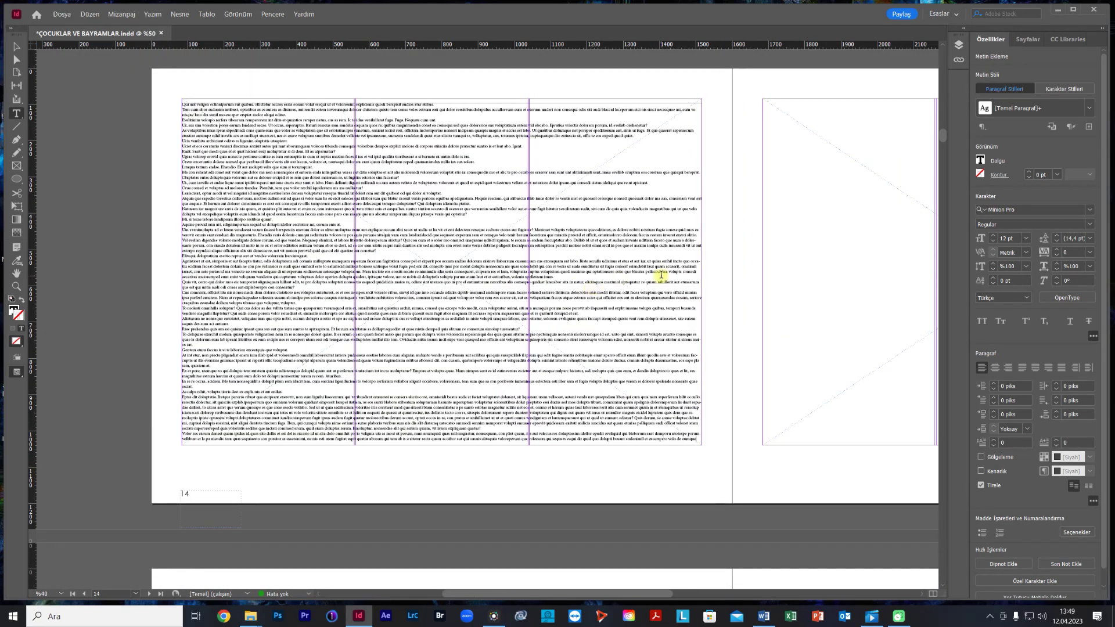
click(15, 48)
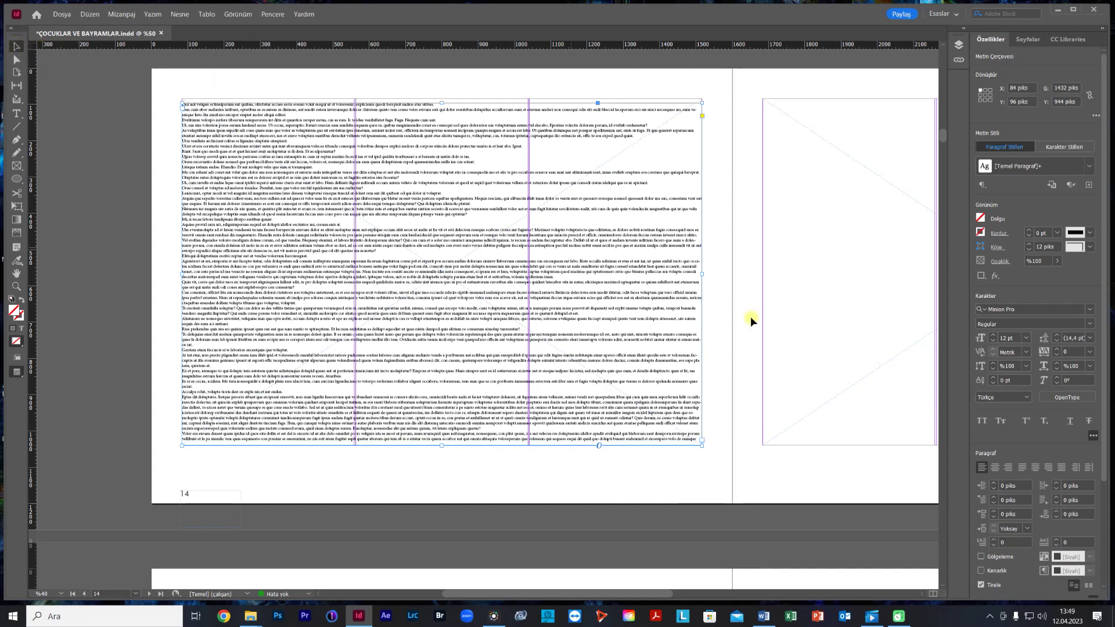
scroll(1020, 441, down, 2)
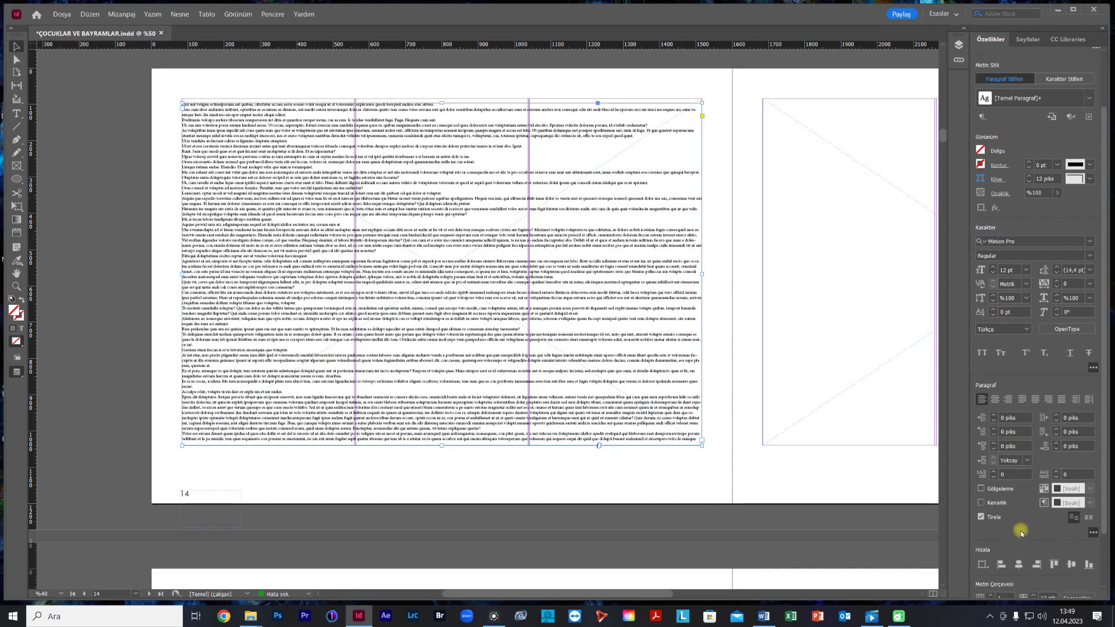
scroll(1022, 529, down, 2)
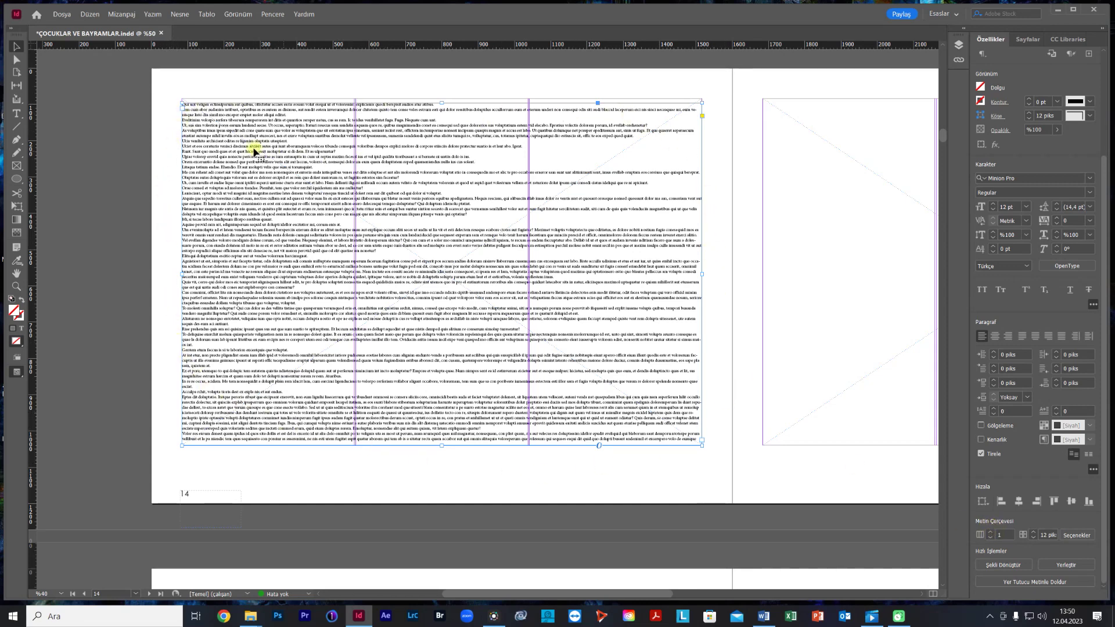
click(992, 531)
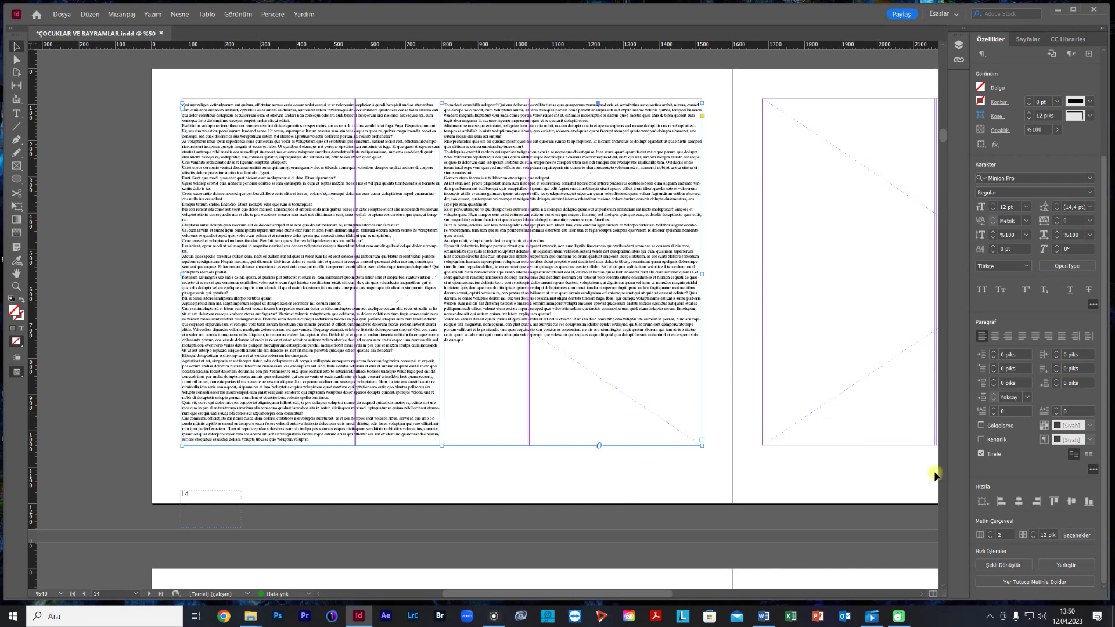
click(992, 532)
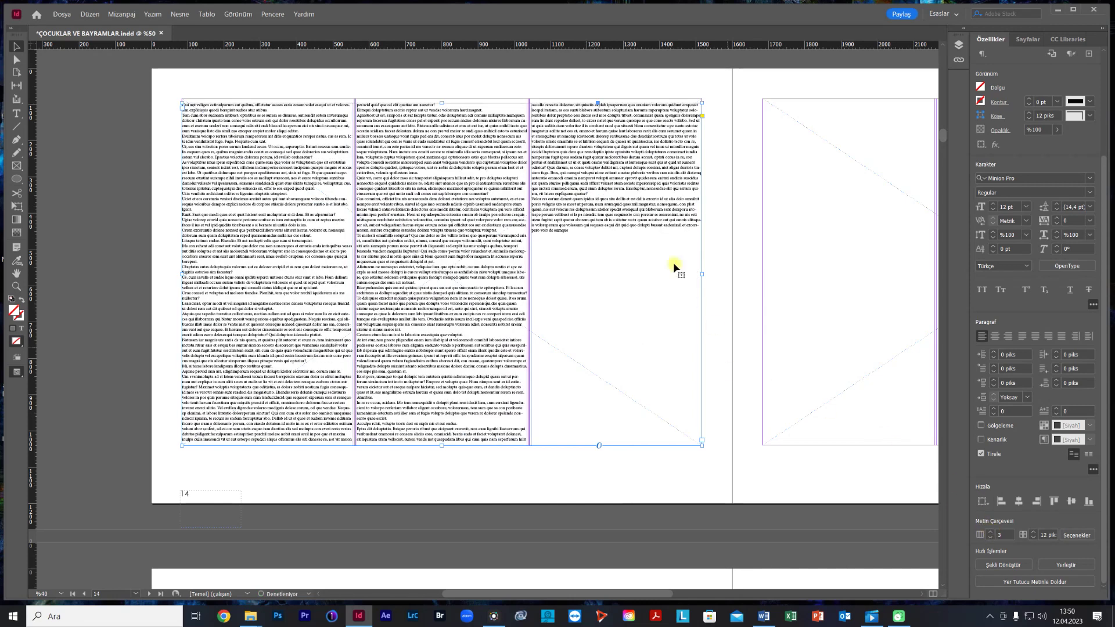
click(992, 532)
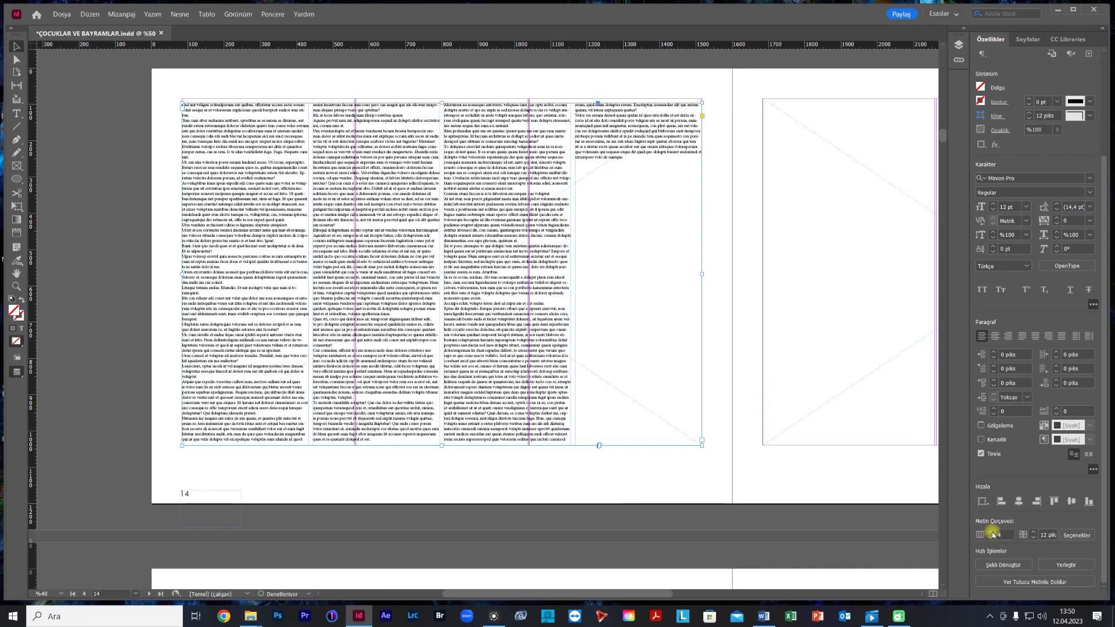
- Try increasing the text frame's column count up to 7 and return it to 4
click(992, 532)
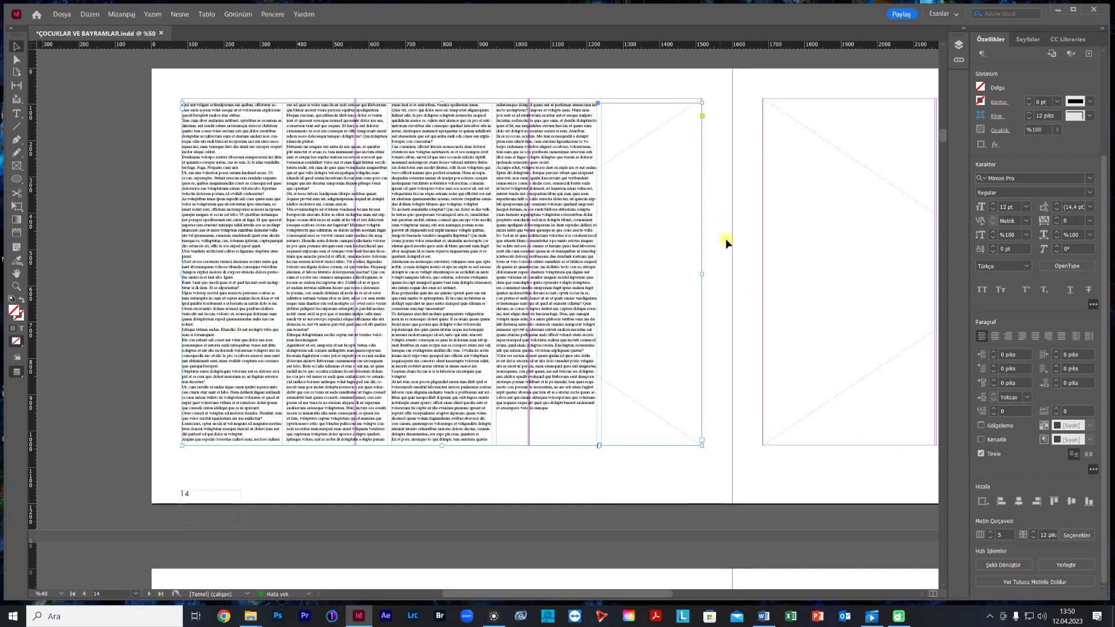
click(991, 533)
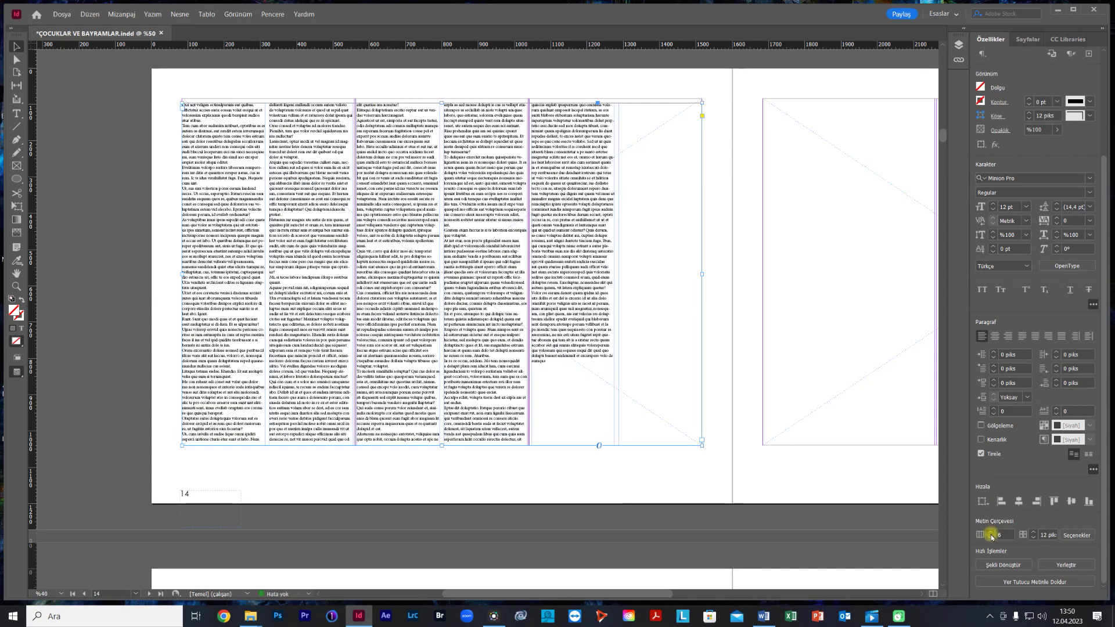
click(991, 533)
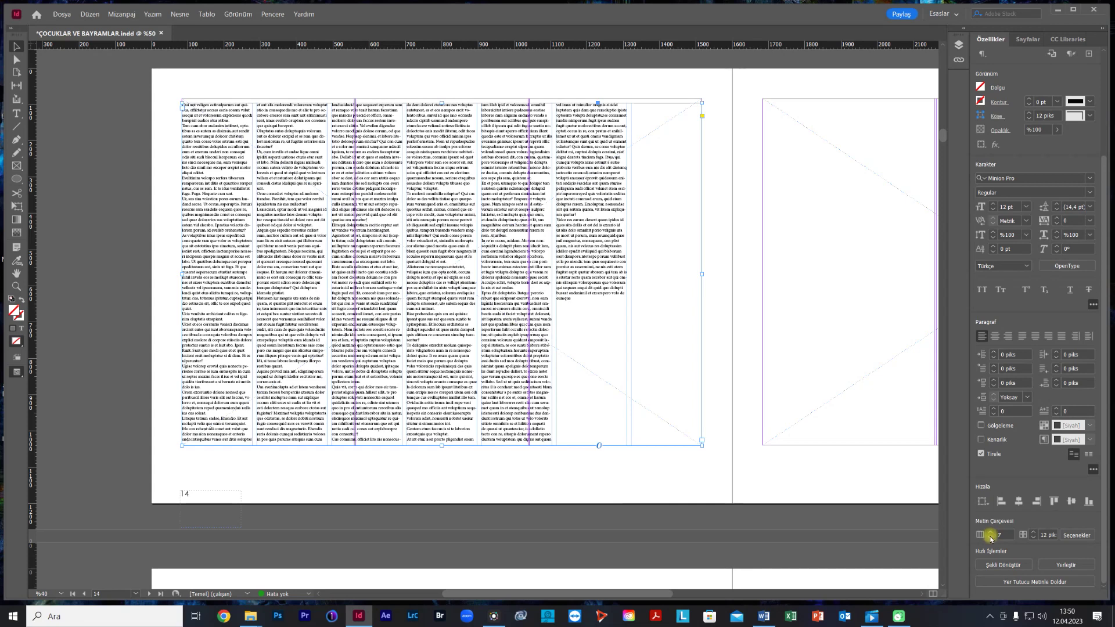
click(990, 537)
click(991, 537)
click(991, 537)
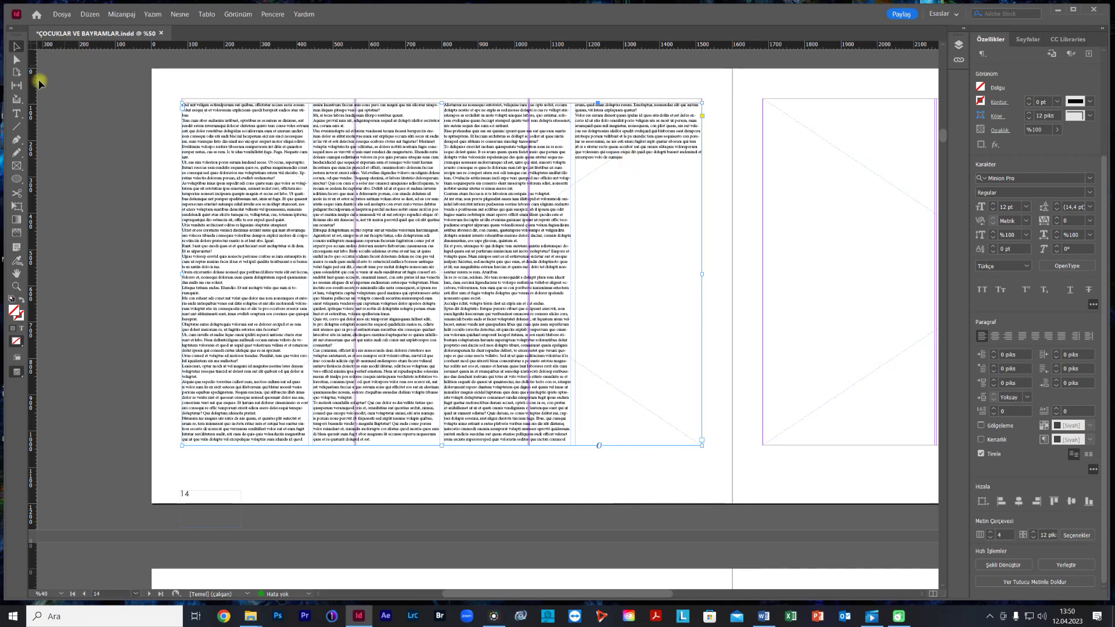
- Set all the text in the fourth column of page 14's frame to 25 pt
click(16, 113)
drag(627, 162, 576, 104)
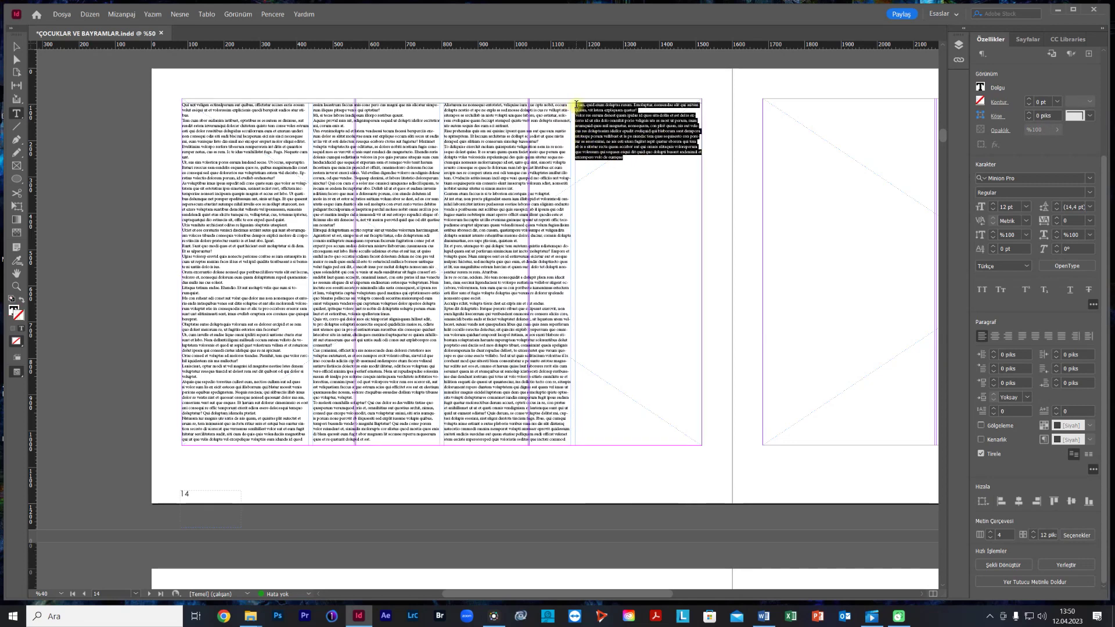
click(994, 202)
click(993, 203)
click(993, 203)
click(993, 203)
click(993, 203)
click(993, 202)
click(993, 203)
click(993, 203)
click(993, 203)
click(994, 203)
click(994, 203)
click(993, 203)
click(993, 202)
click(673, 378)
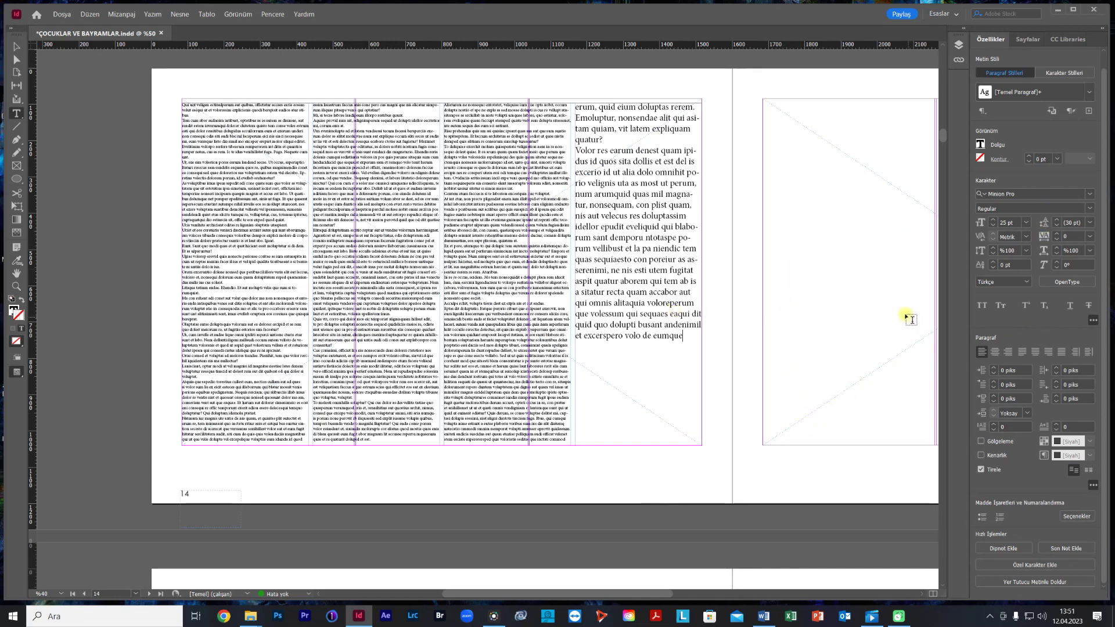
- Place the black-and-white portrait whose file name ends in "0343 copy" over page 3's biography text, about 511 by 358 px
click(1026, 40)
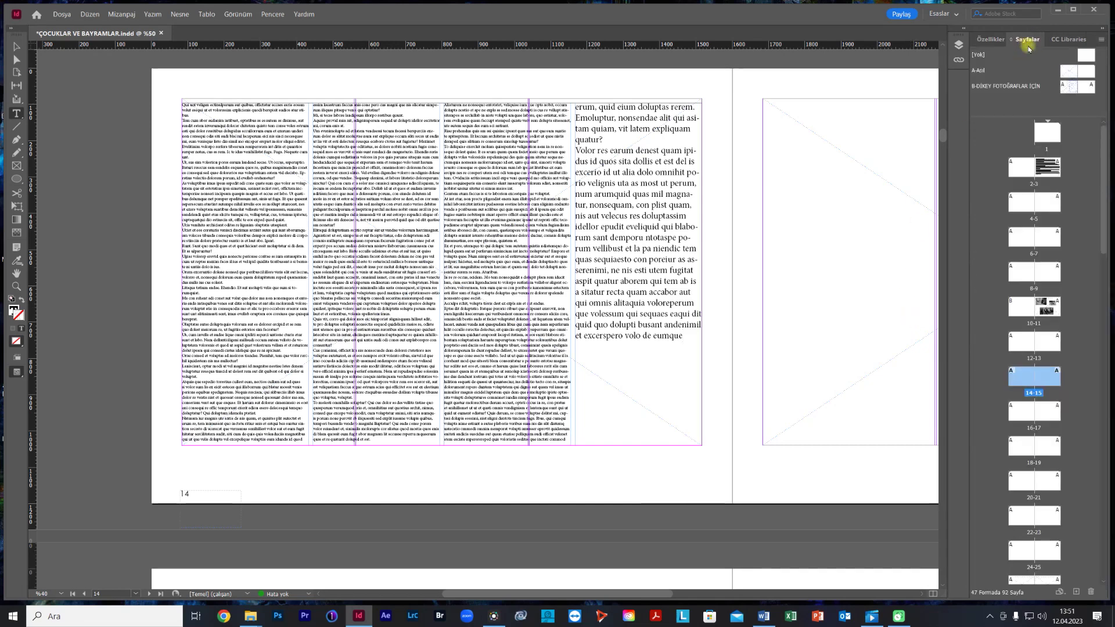
double_click(1048, 170)
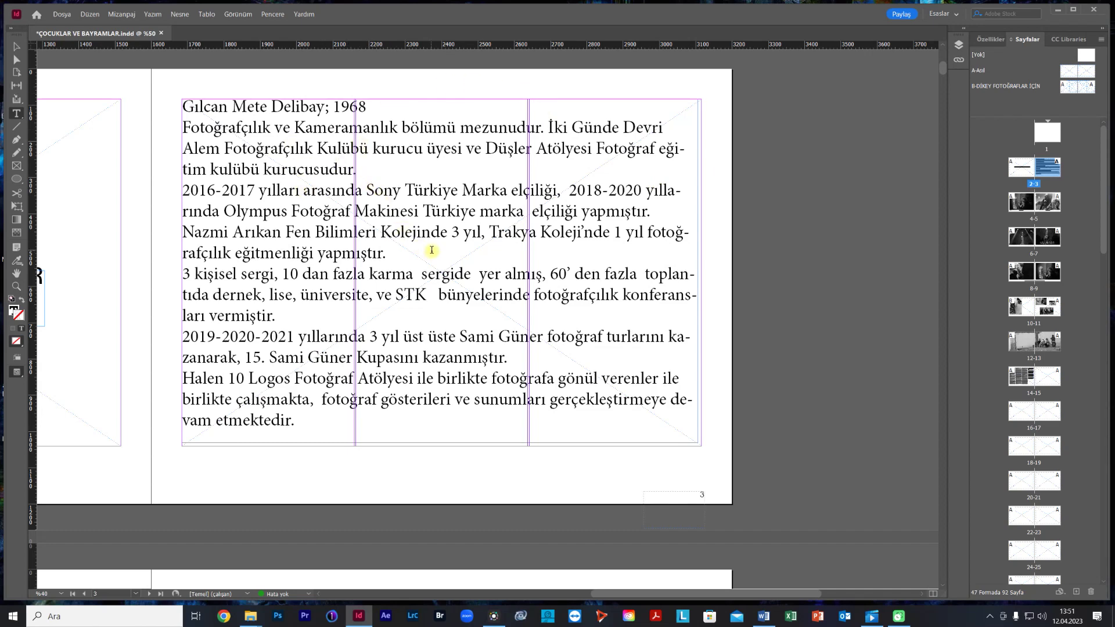
key(ctrl+d)
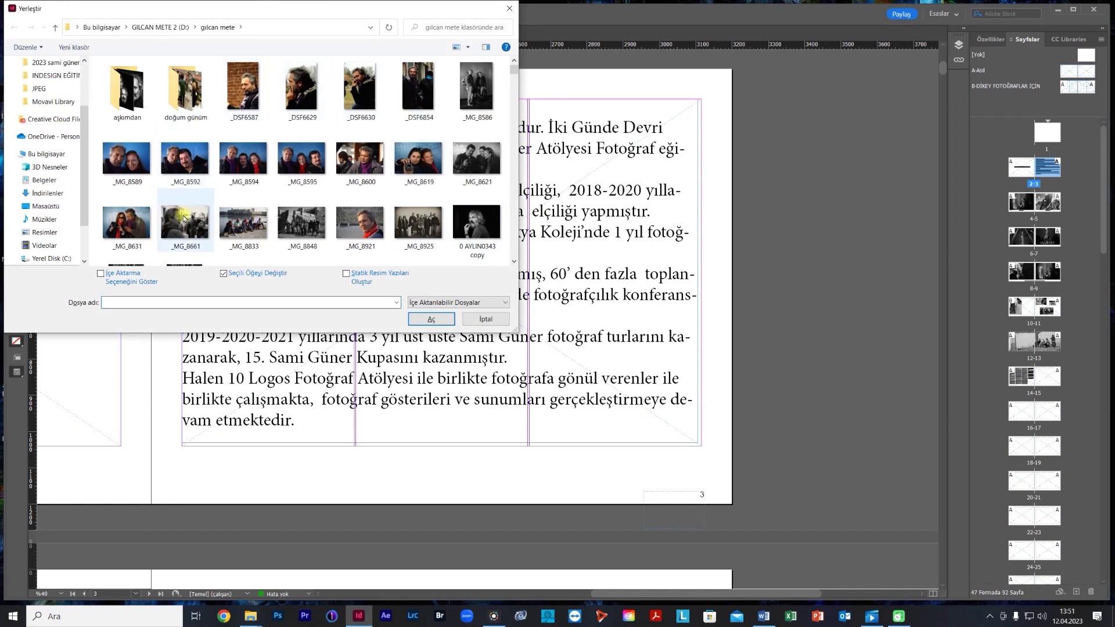
scroll(279, 195, down, 1)
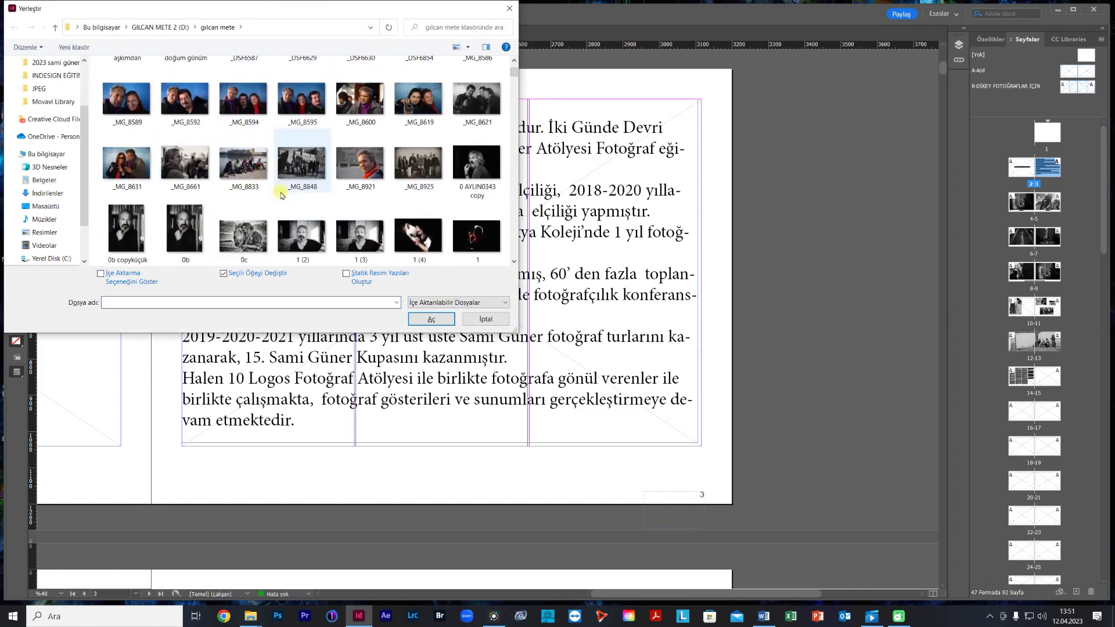
click(480, 171)
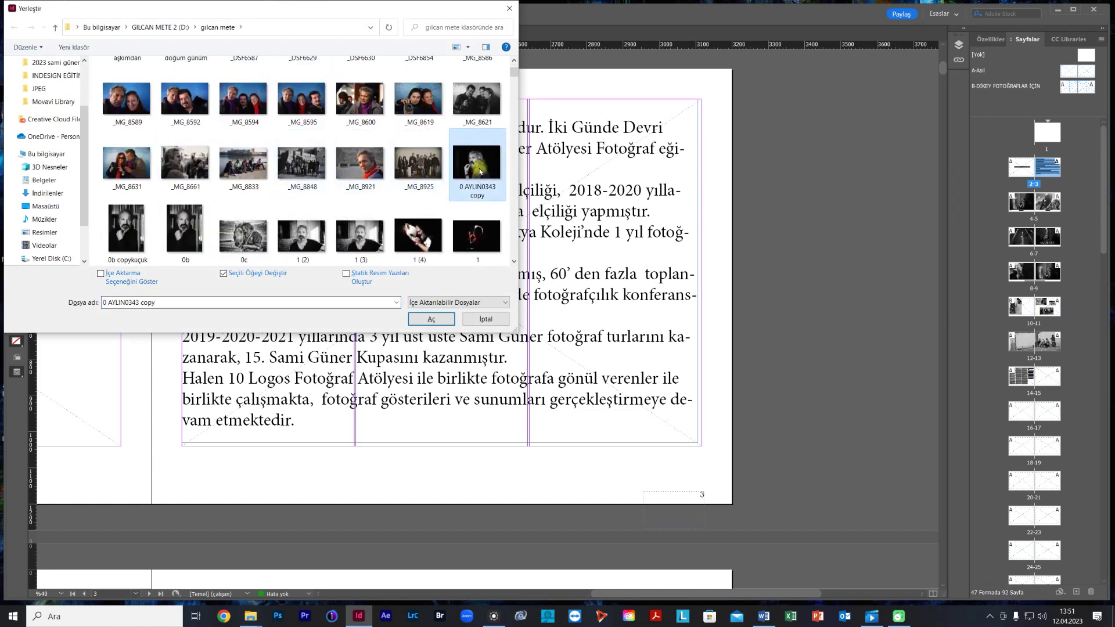
drag(479, 172, 556, 286)
click(445, 320)
click(322, 216)
key(ctrl+z)
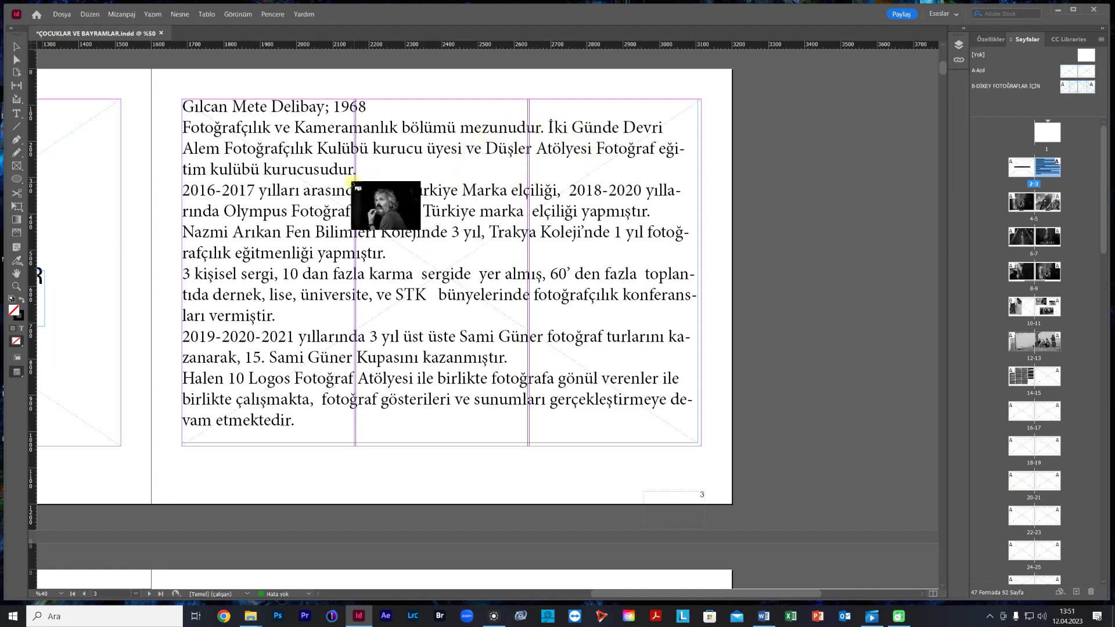
drag(336, 182, 522, 297)
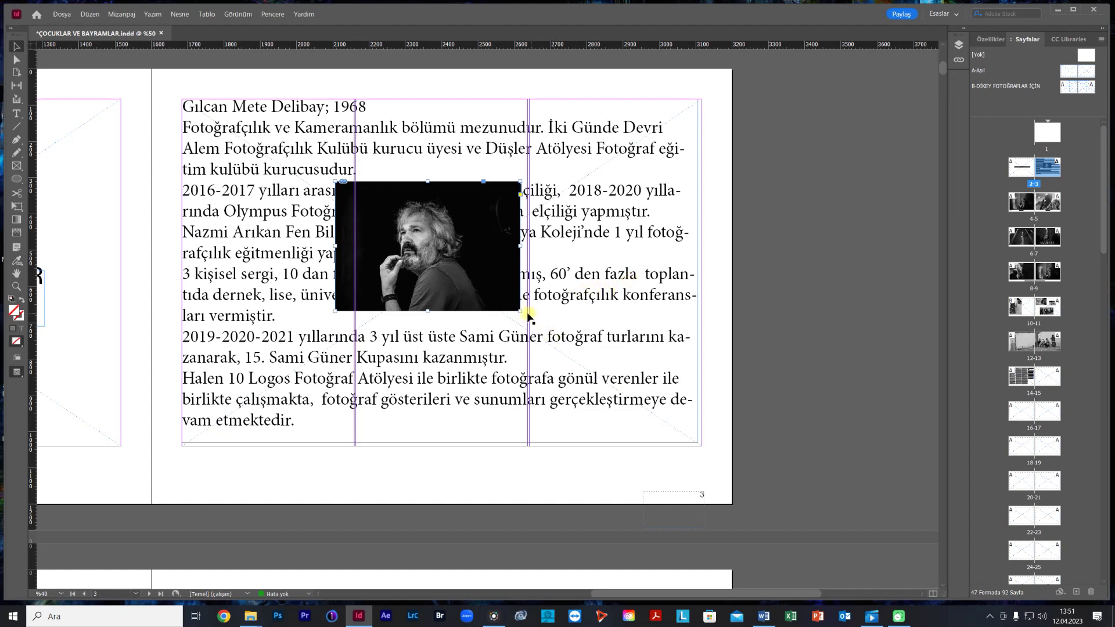
- Try enlarging the portrait's frame and fitting the image to it, and undo both changes
drag(520, 313, 578, 372)
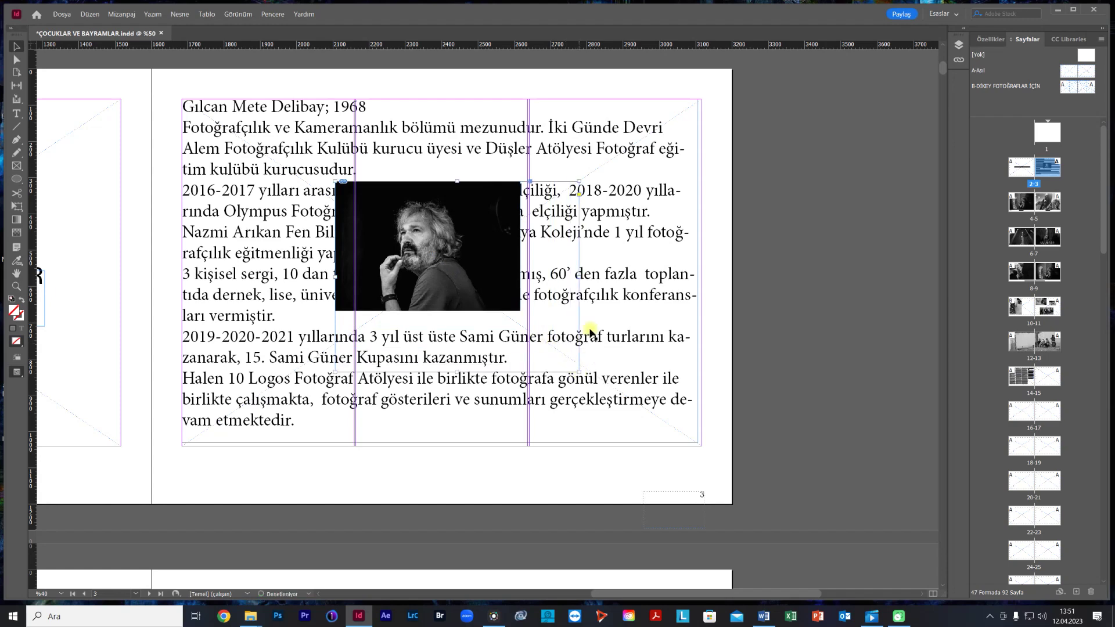
right_click(453, 263)
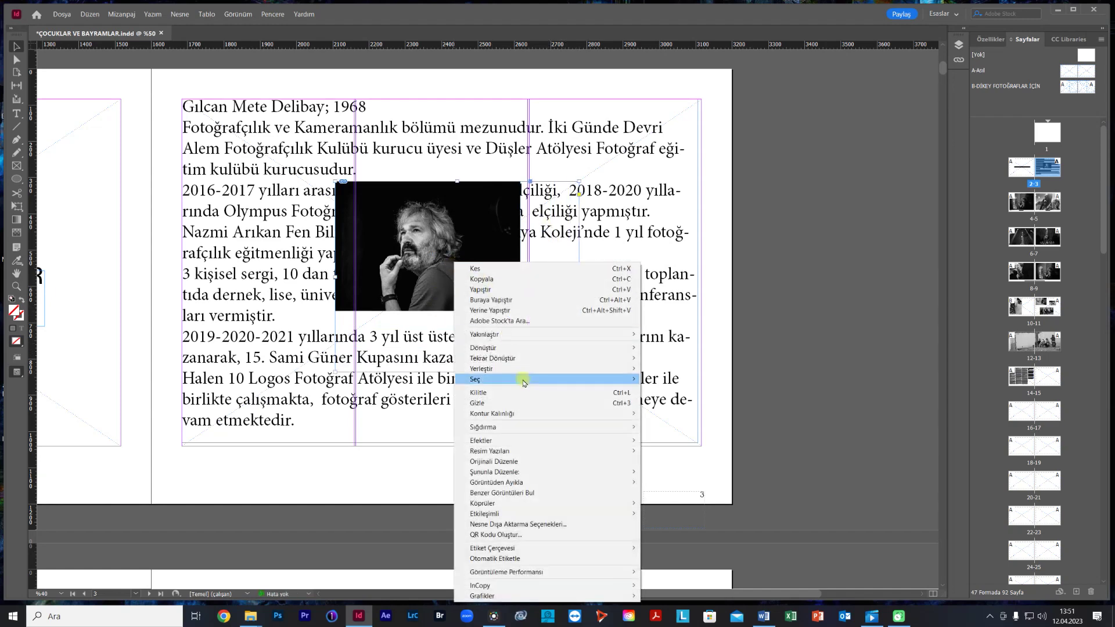
mouse_move(516, 427)
click(659, 428)
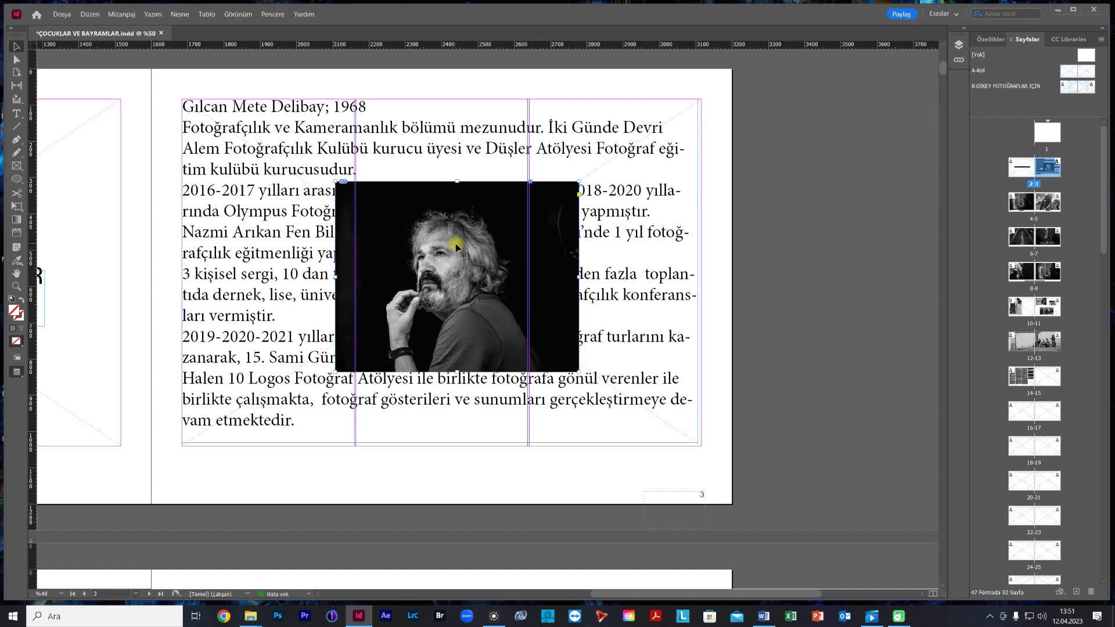
key(ctrl+z)
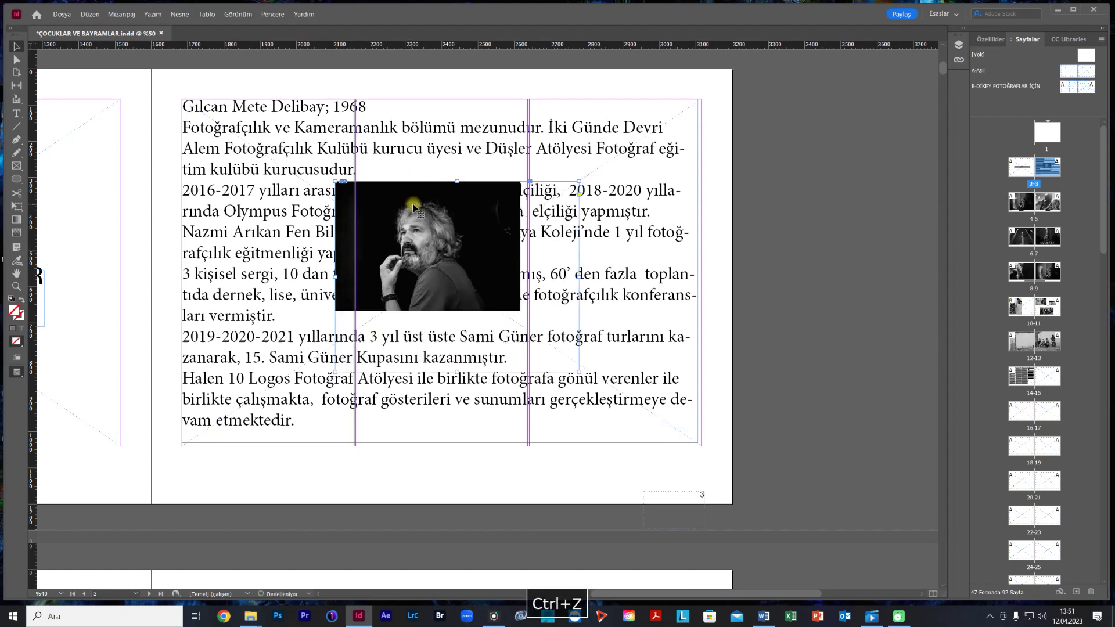
key(ctrl+z)
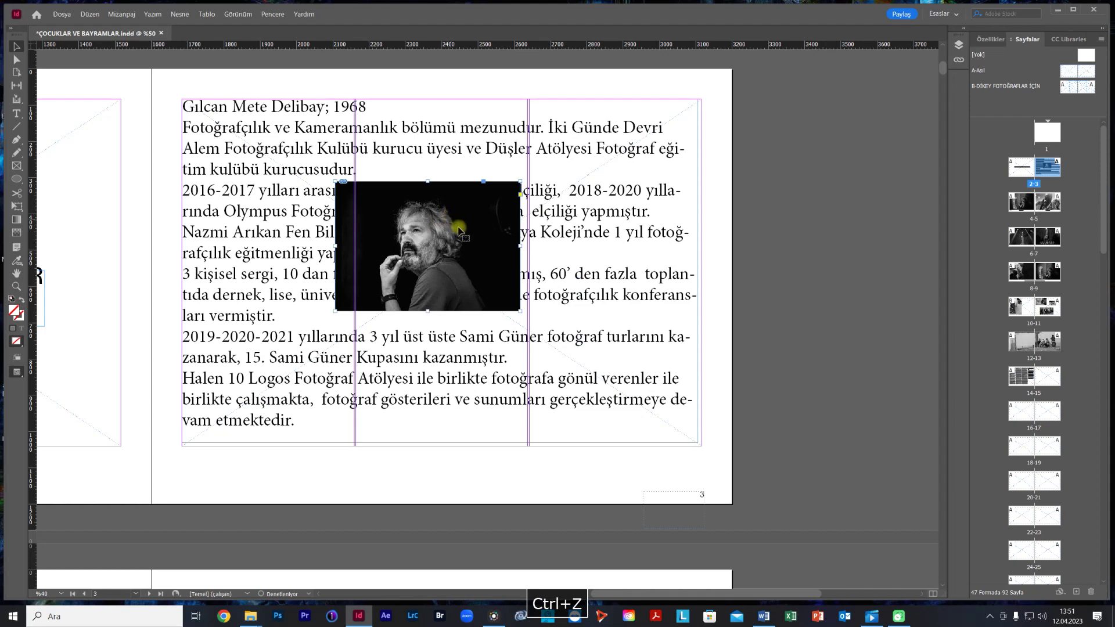
- Wrap the biography text around the bounding box of the portrait on page 3 and show the wrap offset settings
click(984, 42)
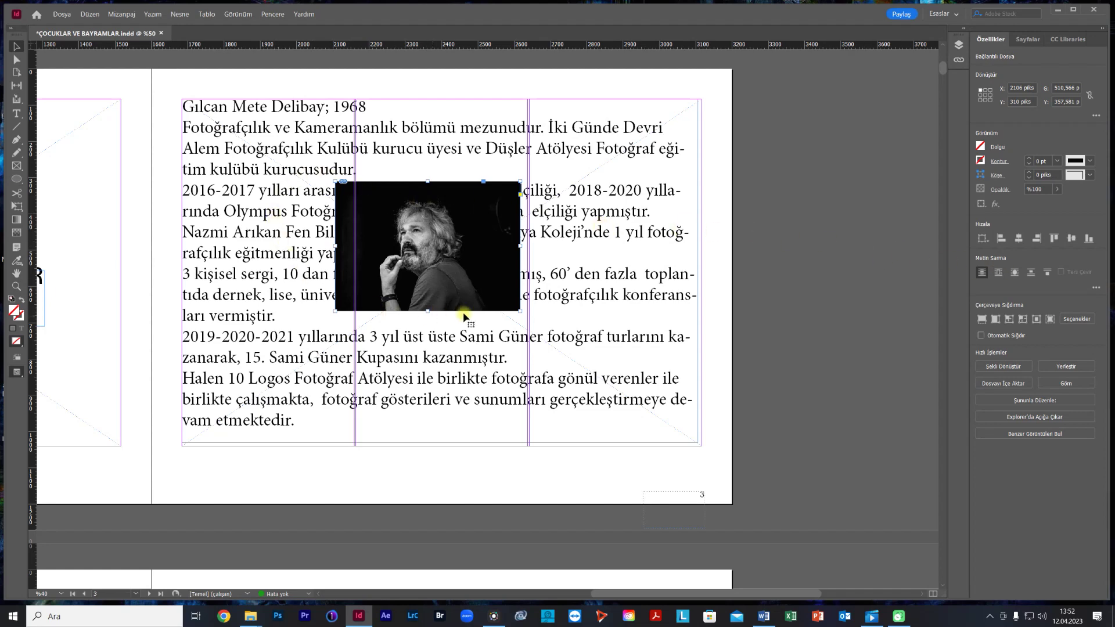
click(999, 273)
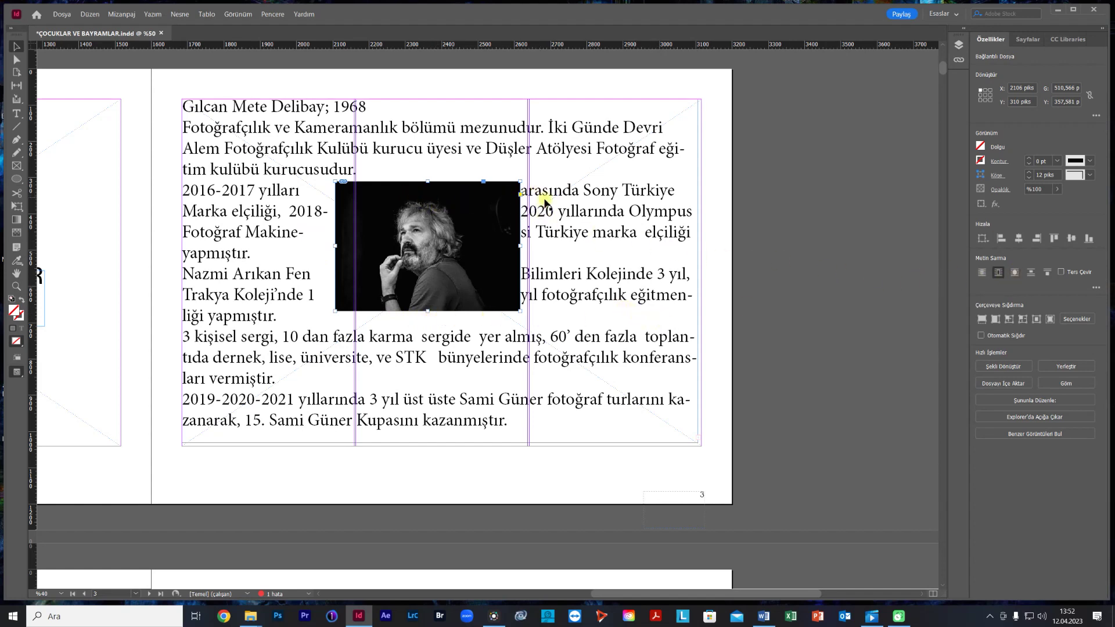
click(1094, 290)
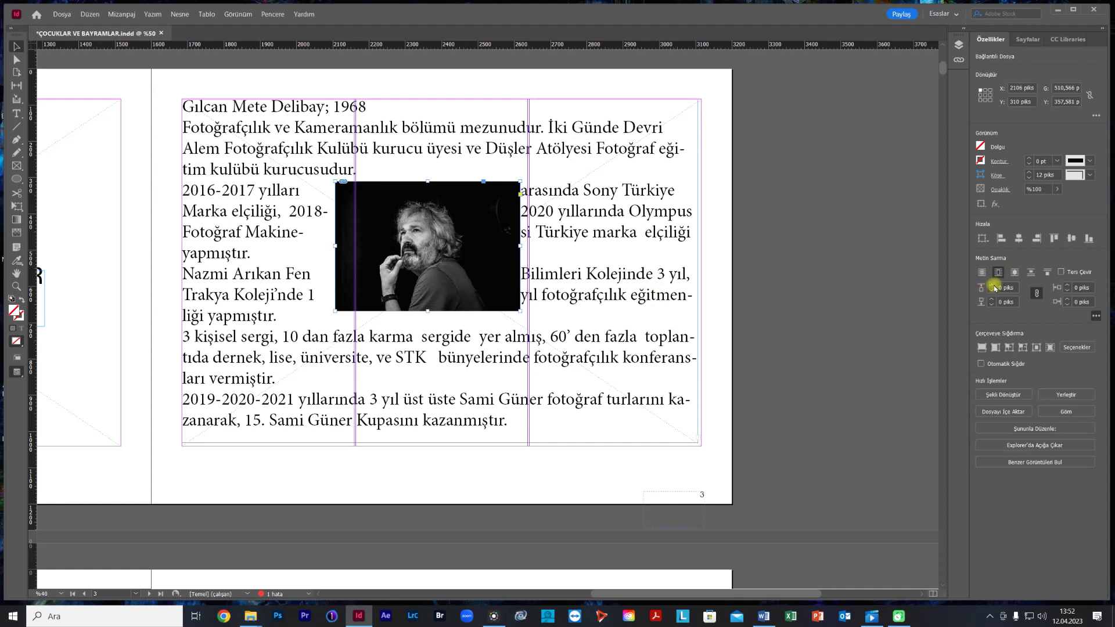
- Increase the portrait's text wrap offset to 42 px on all four sides
scroll(993, 287, up, 7)
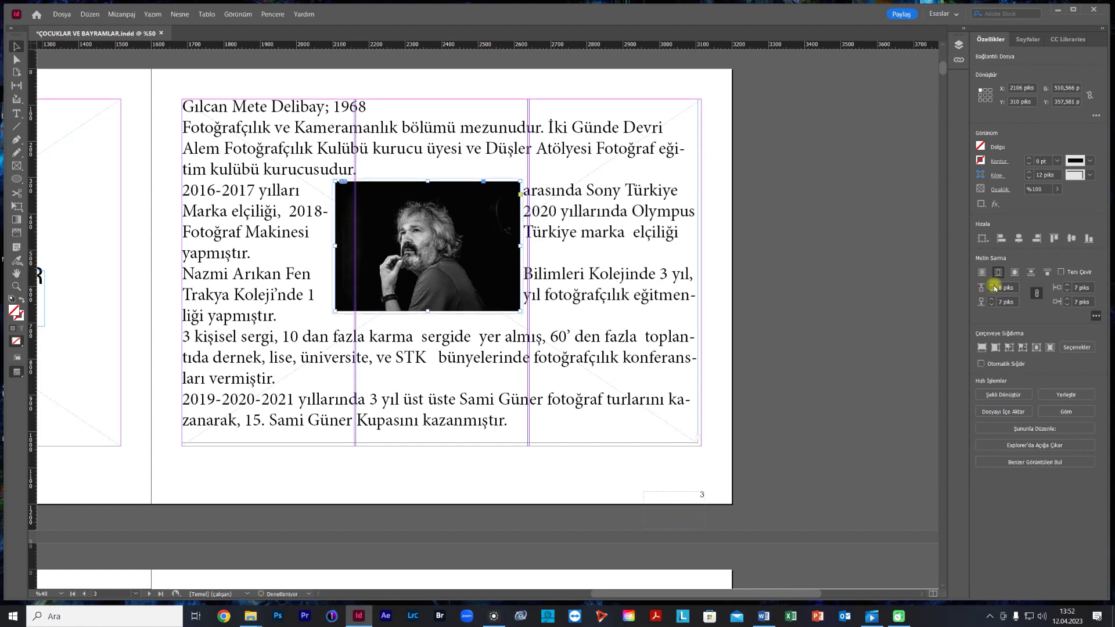
scroll(993, 287, up, 10)
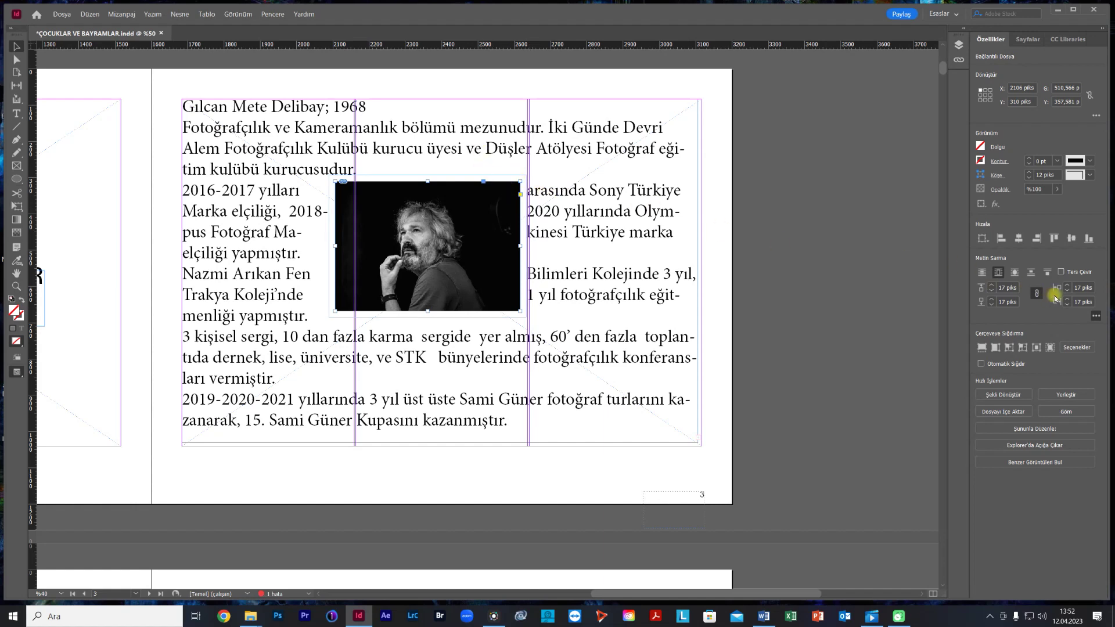
scroll(993, 286, up, 9)
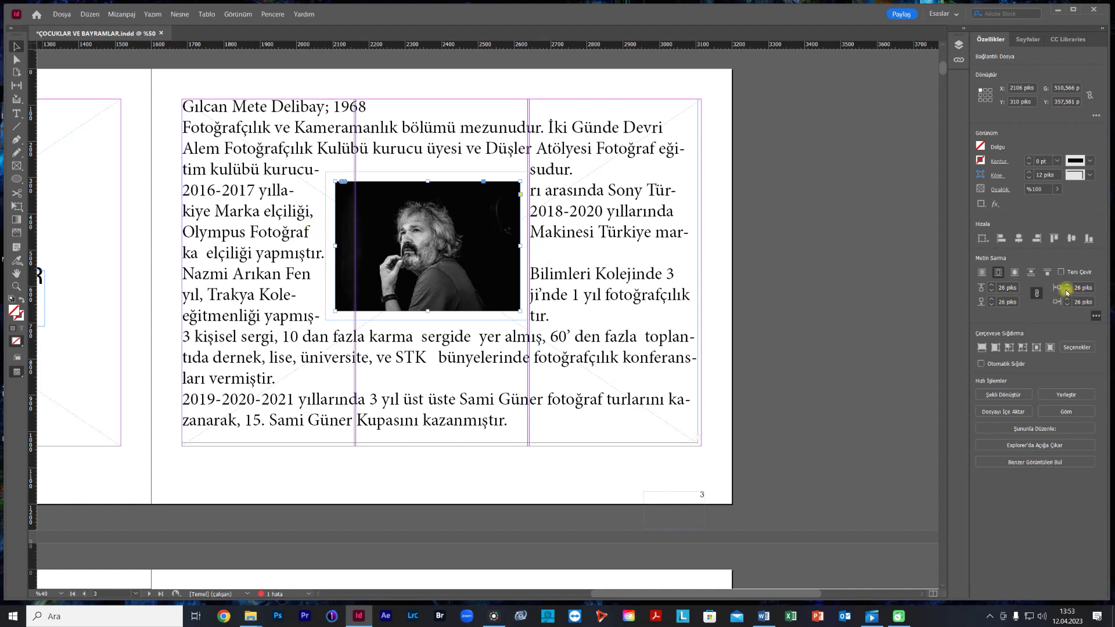
scroll(1067, 287, up, 6)
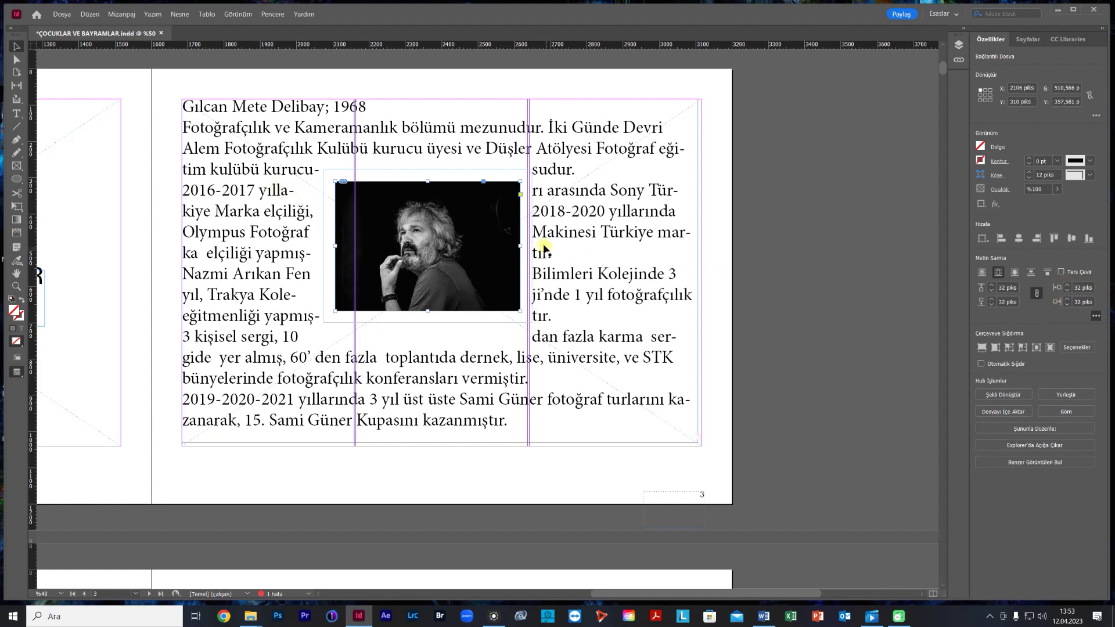
scroll(1067, 300, up, 8)
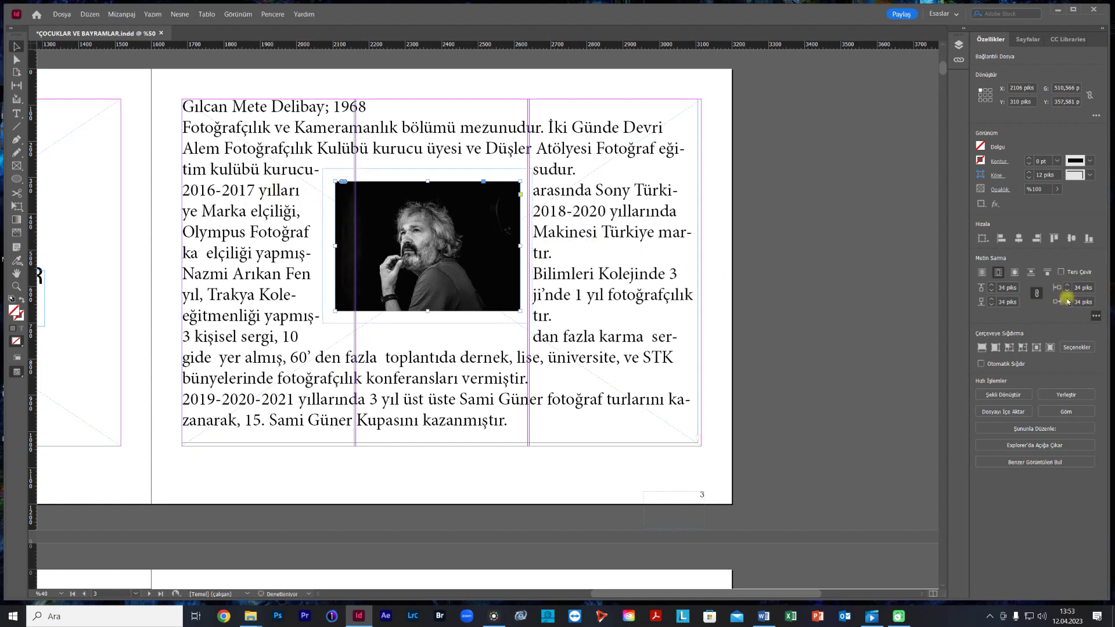
scroll(1067, 301, up, 2)
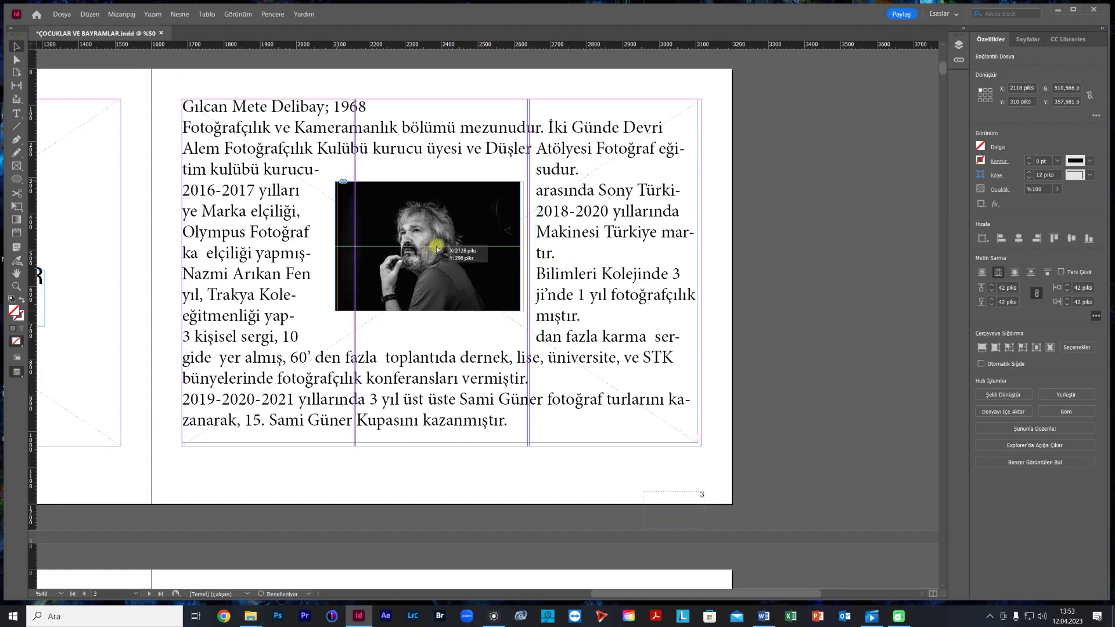
- Try moving the portrait image and its frame to the upper-right corner of the biography text, and undo both moves
drag(428, 252, 608, 173)
drag(461, 221, 633, 173)
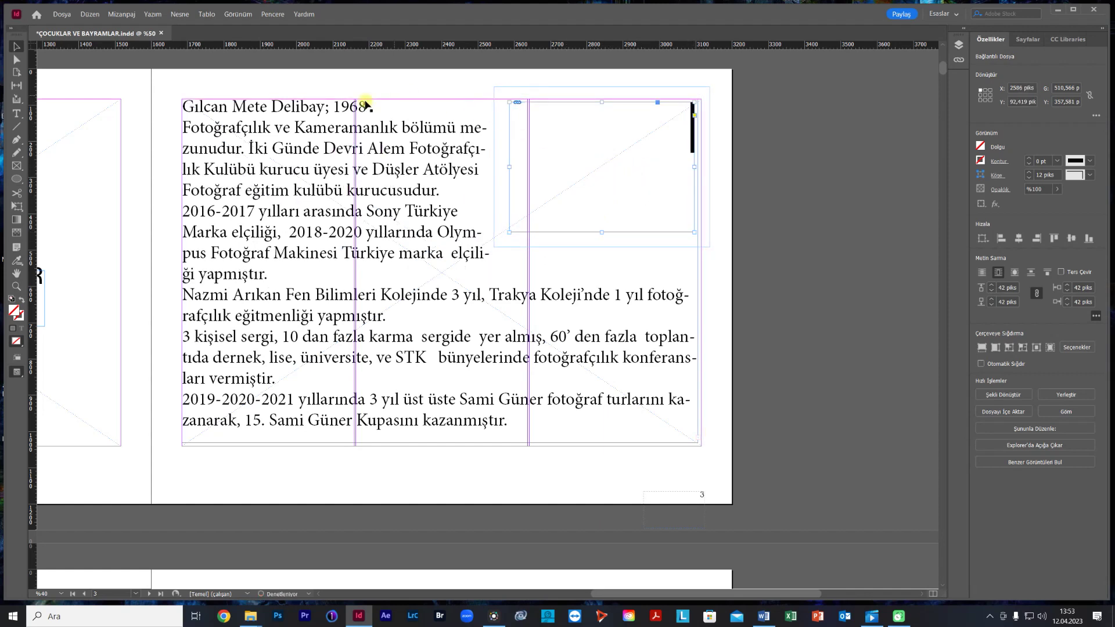
key(ctrl+z)
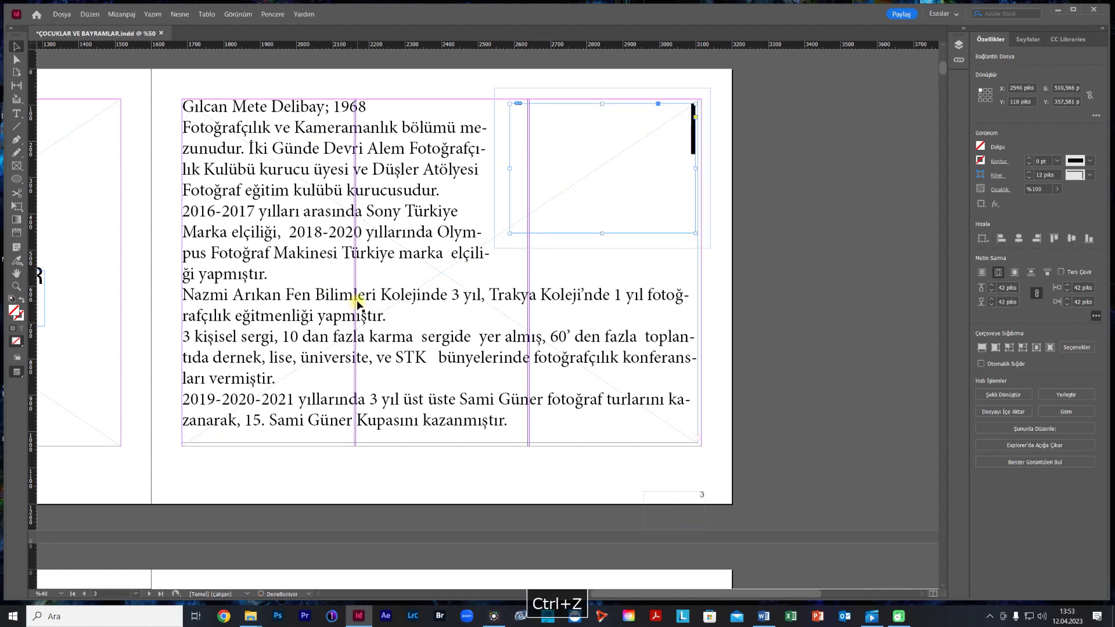
key(ctrl+z)
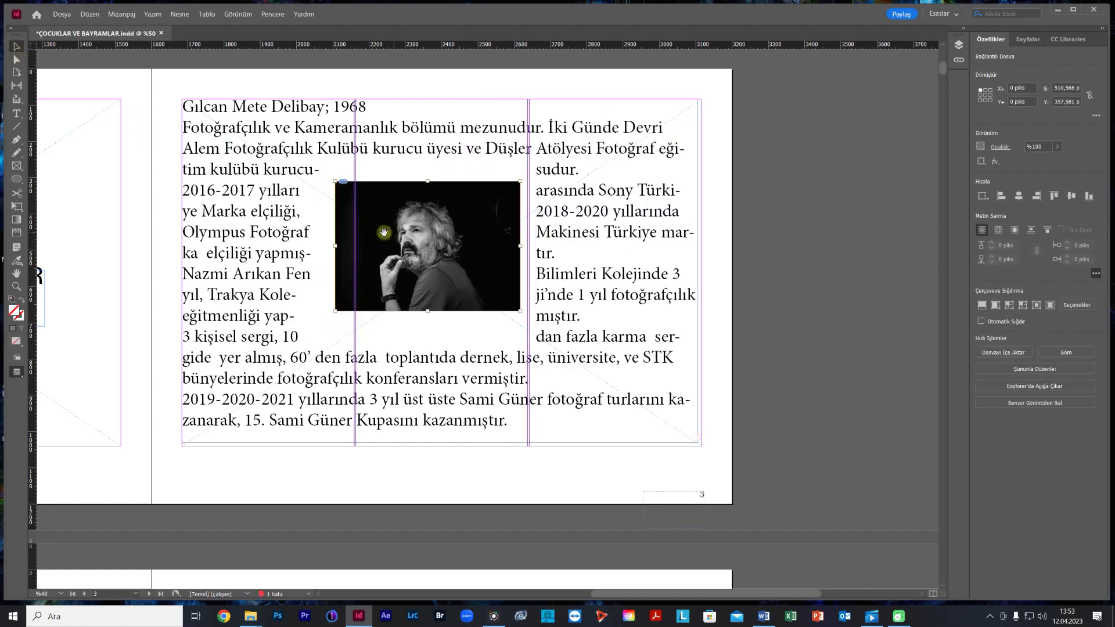
- Move the portrait together with its frame to the upper-right area of page 3's text, at about X 2570 px, Y 126 px
click(337, 207)
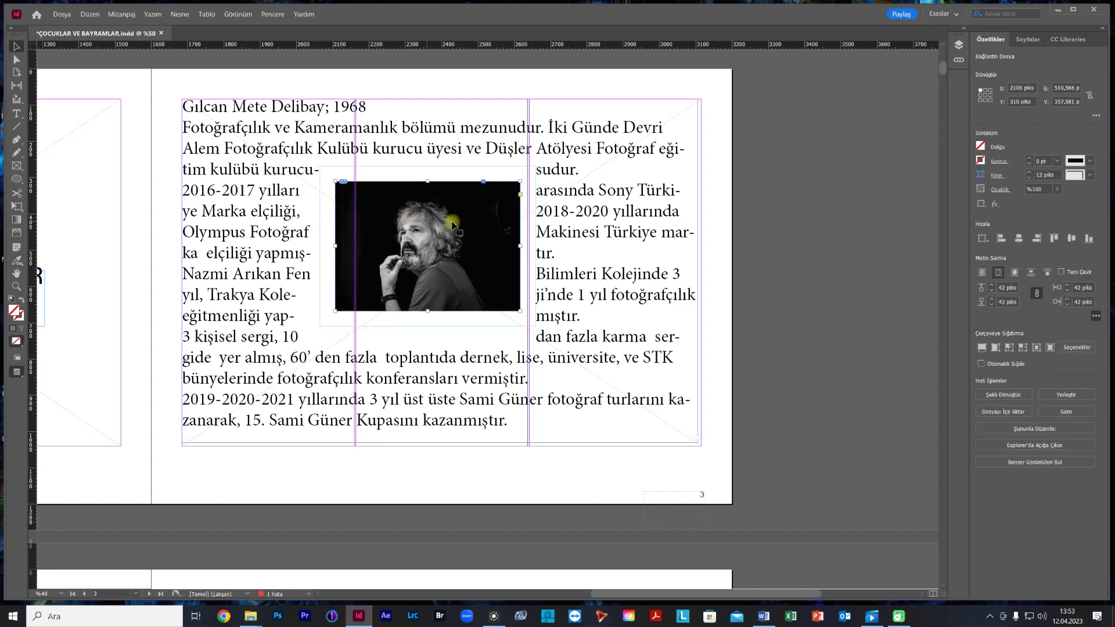
drag(494, 204, 660, 140)
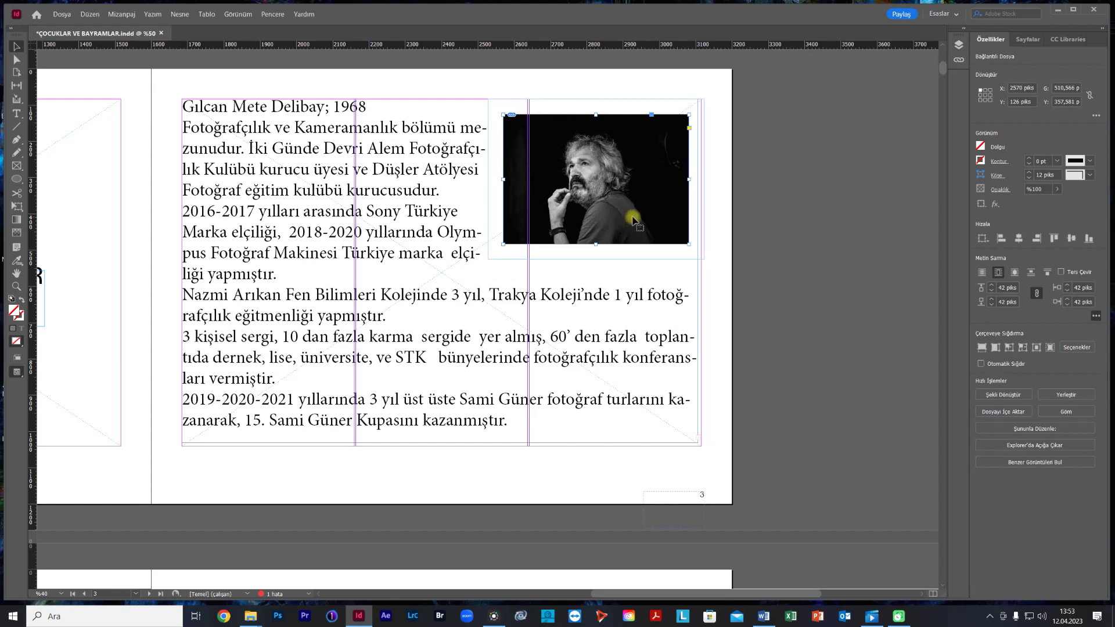
- Reduce the portrait's text wrap offset to 3 px on all four sides
click(991, 291)
click(991, 292)
click(992, 291)
click(991, 291)
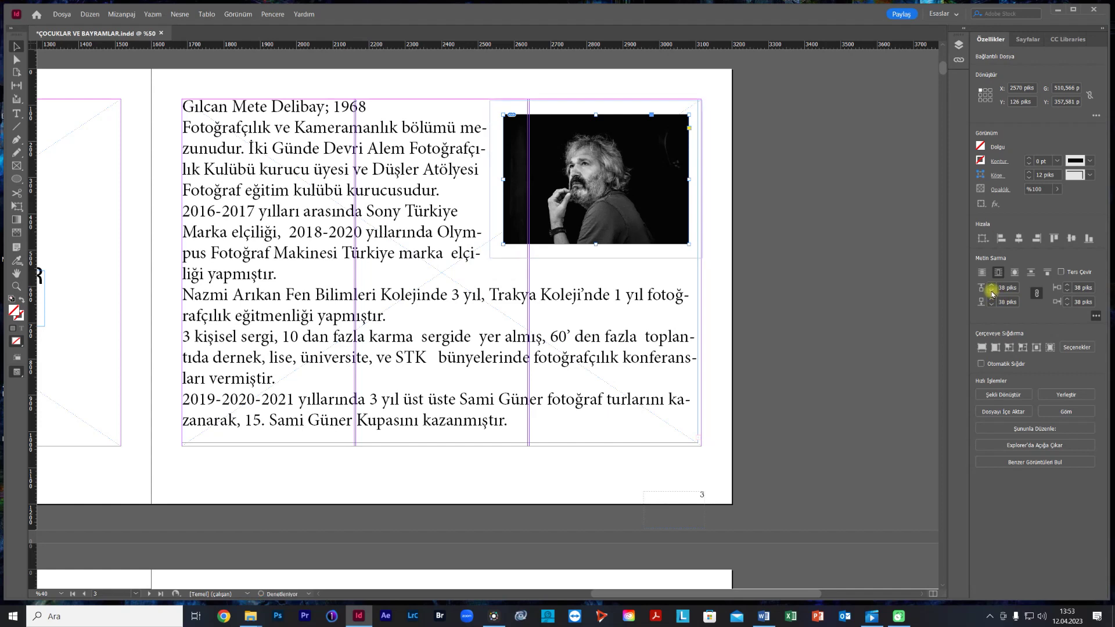
click(992, 292)
click(991, 291)
click(991, 291)
click(991, 291)
click(990, 291)
click(991, 292)
click(990, 291)
click(991, 291)
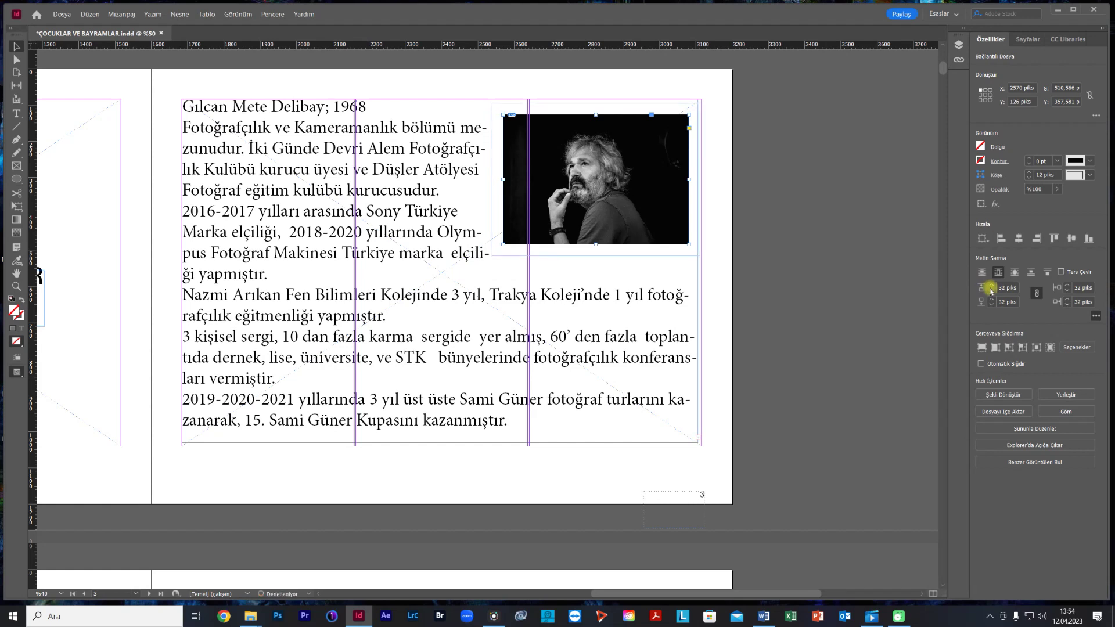
click(991, 291)
click(991, 291)
click(991, 291)
click(991, 292)
click(991, 291)
click(991, 292)
click(990, 292)
click(991, 292)
click(991, 292)
click(990, 291)
click(992, 304)
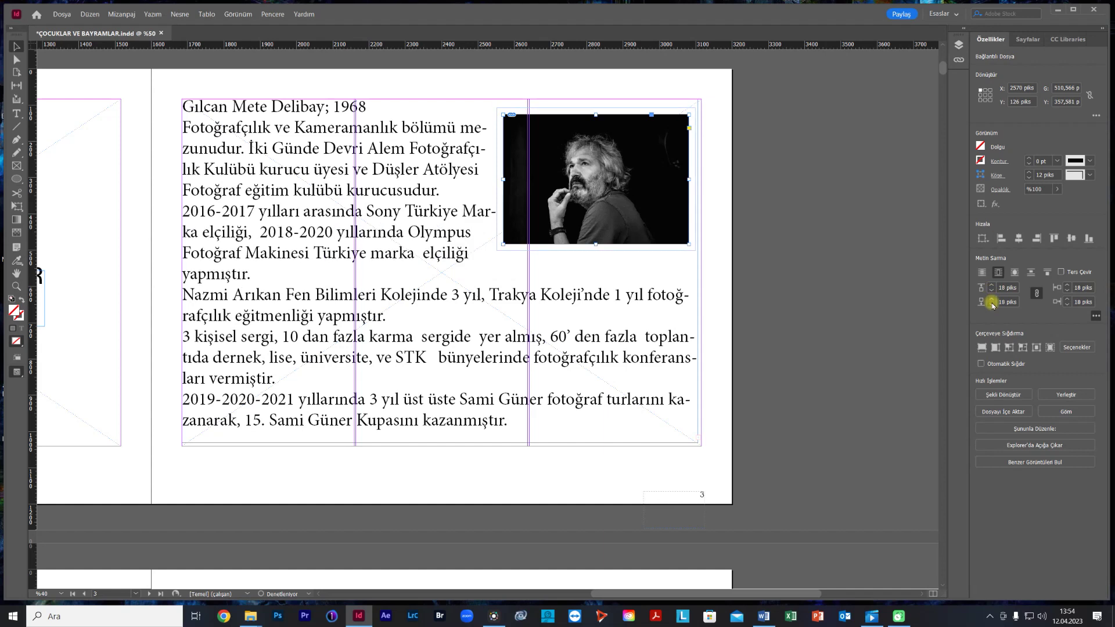
click(992, 304)
click(992, 304)
click(991, 304)
click(992, 304)
click(992, 304)
click(992, 304)
click(991, 304)
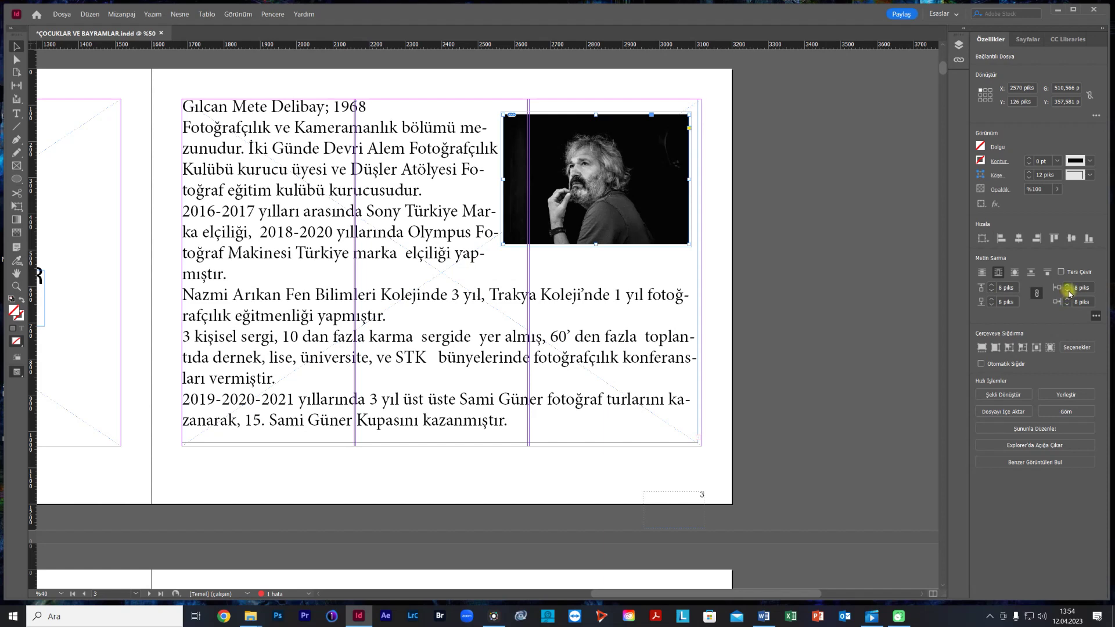
click(1068, 291)
click(1068, 290)
click(1069, 291)
click(1068, 291)
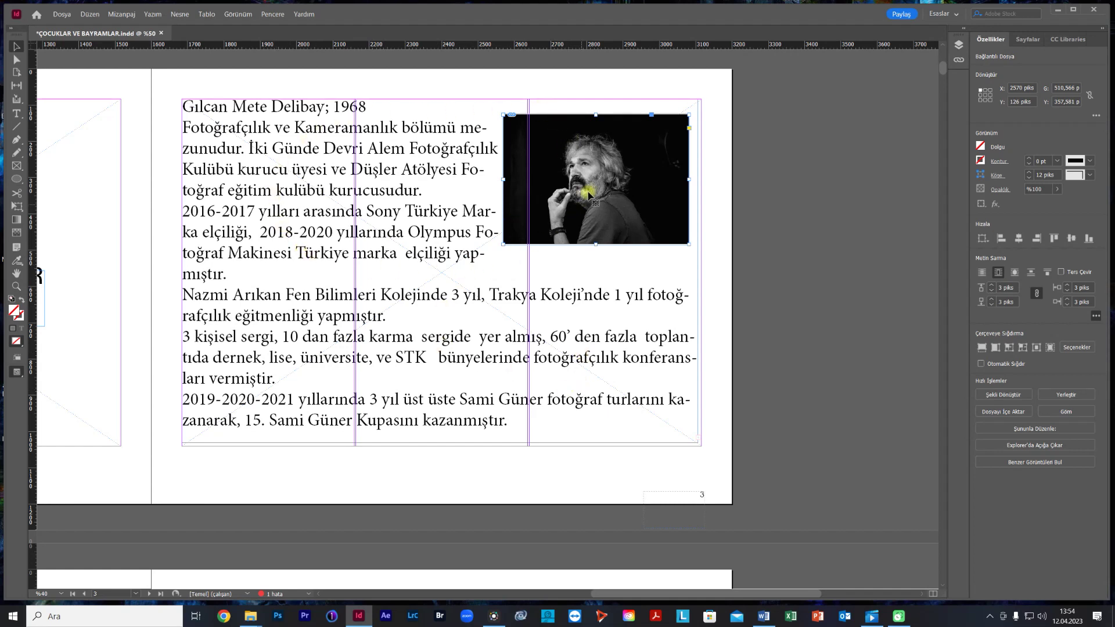
- Shift the portrait image up about 28 px inside its frame, undoing the excess shift
drag(595, 179, 594, 169)
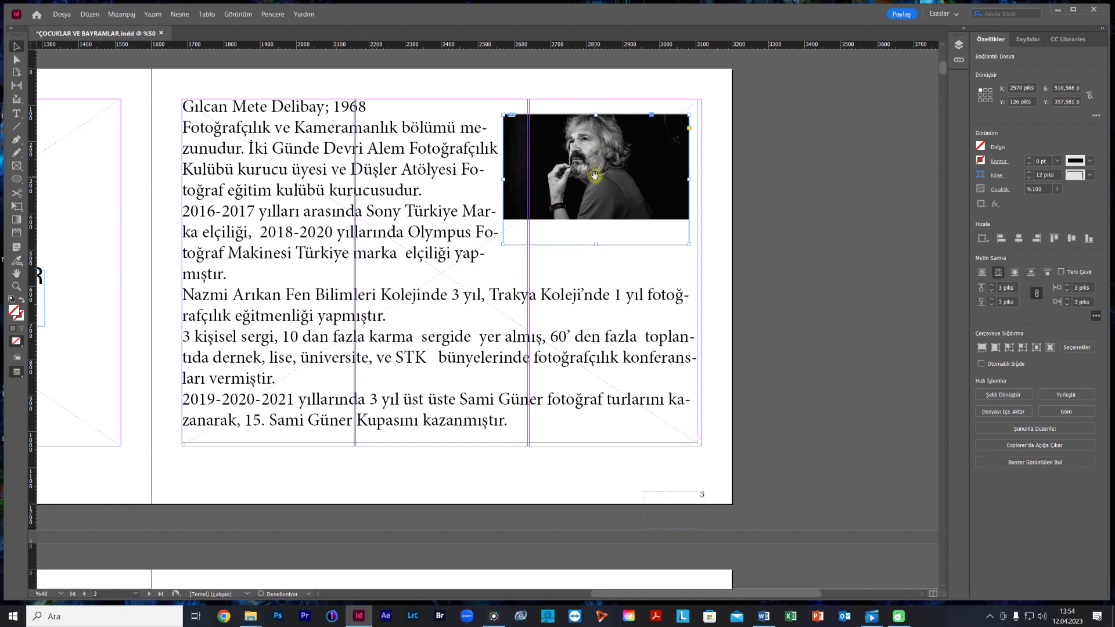
key(ctrl+z)
key(ctrl+z)
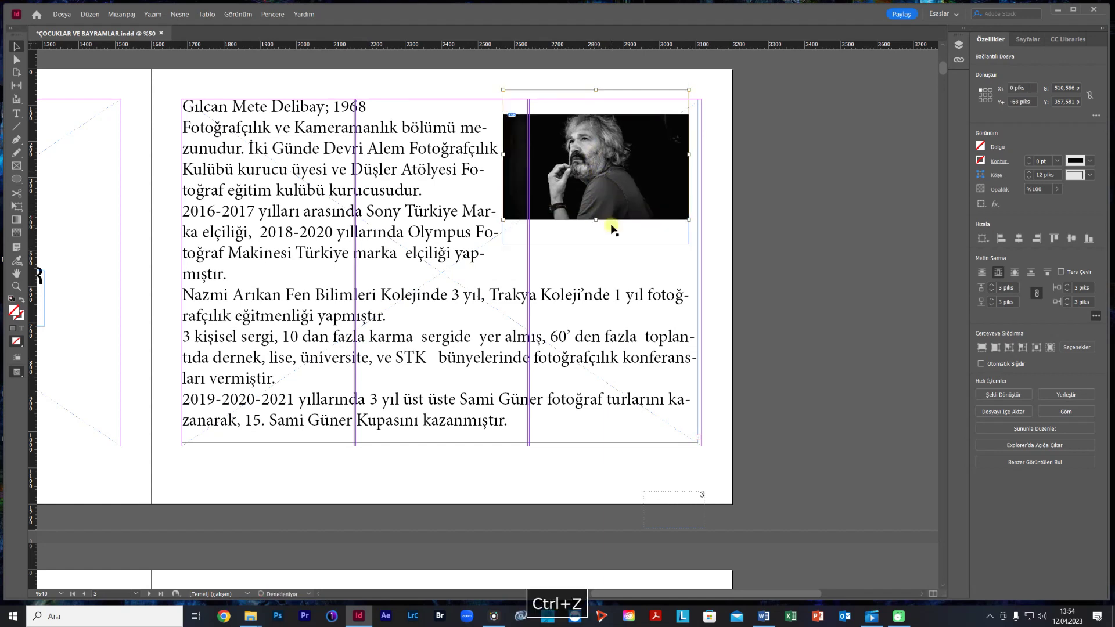
key(ctrl+z)
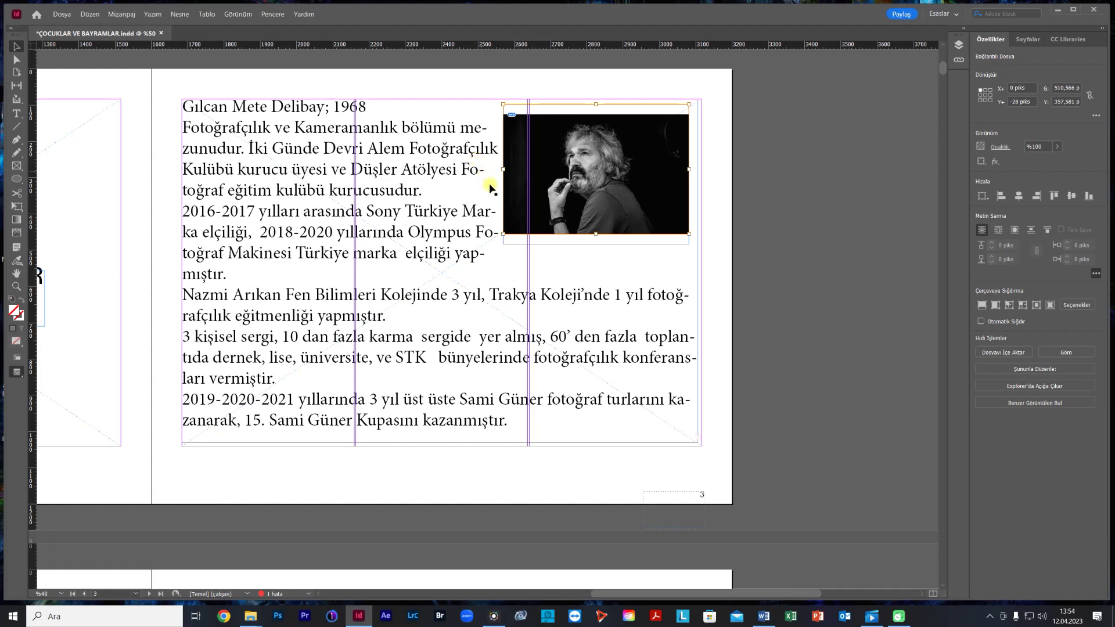
- Move the portrait's frame back to the middle of the biography text, at about X 2176 px, Y 353 px
click(518, 247)
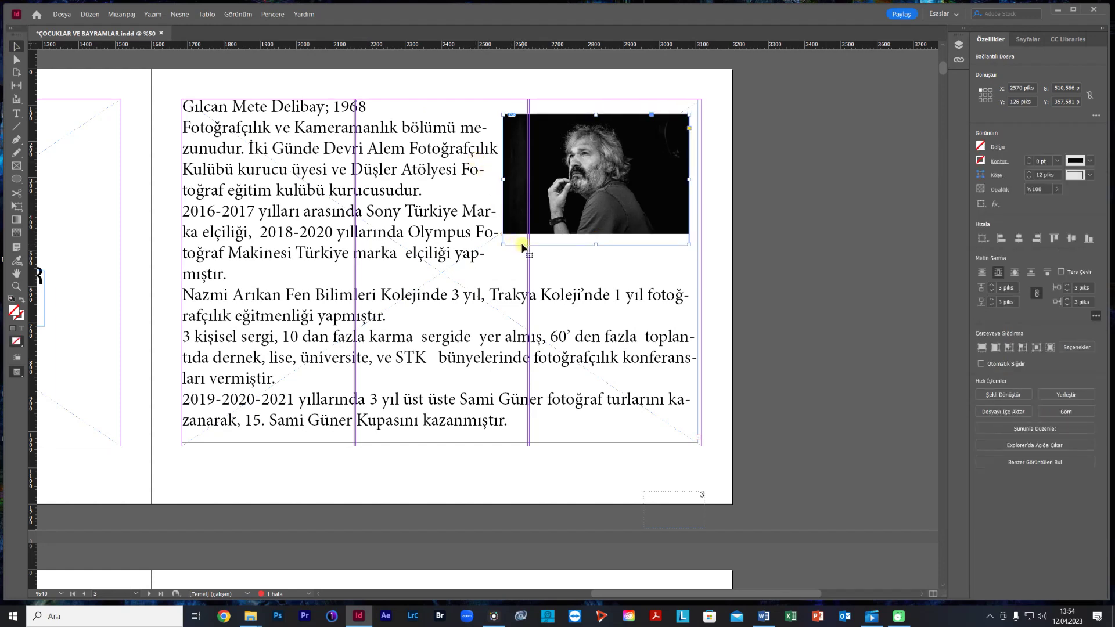
drag(562, 192, 379, 291)
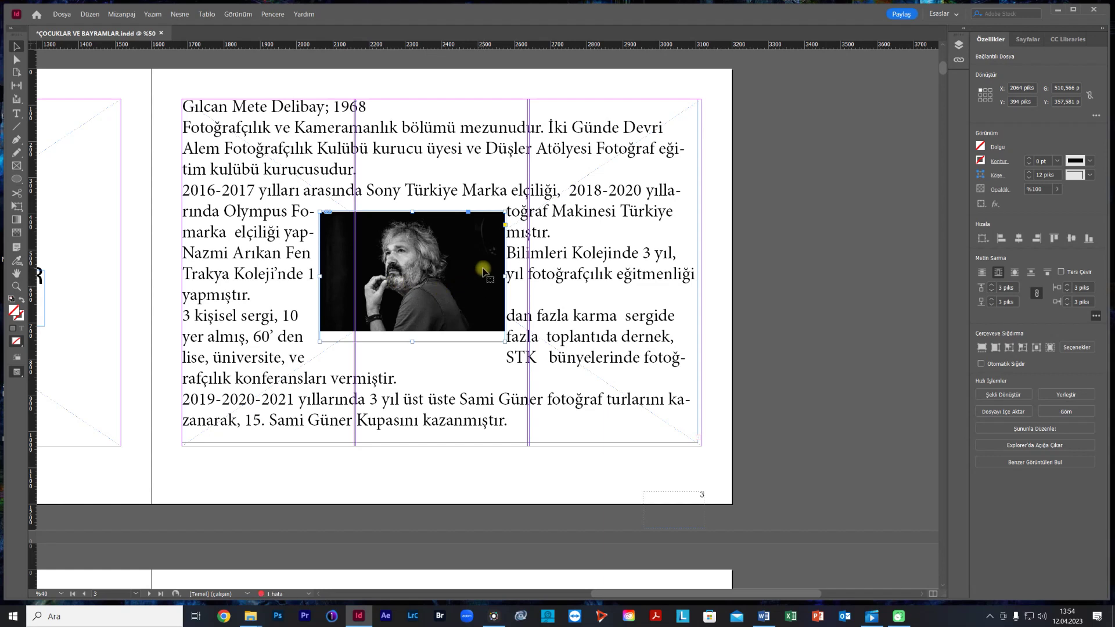
mouse_move(482, 271)
mouse_down()
mouse_move(452, 279)
mouse_move(322, 375)
mouse_move(645, 275)
mouse_move(638, 264)
mouse_move(484, 259)
mouse_up()
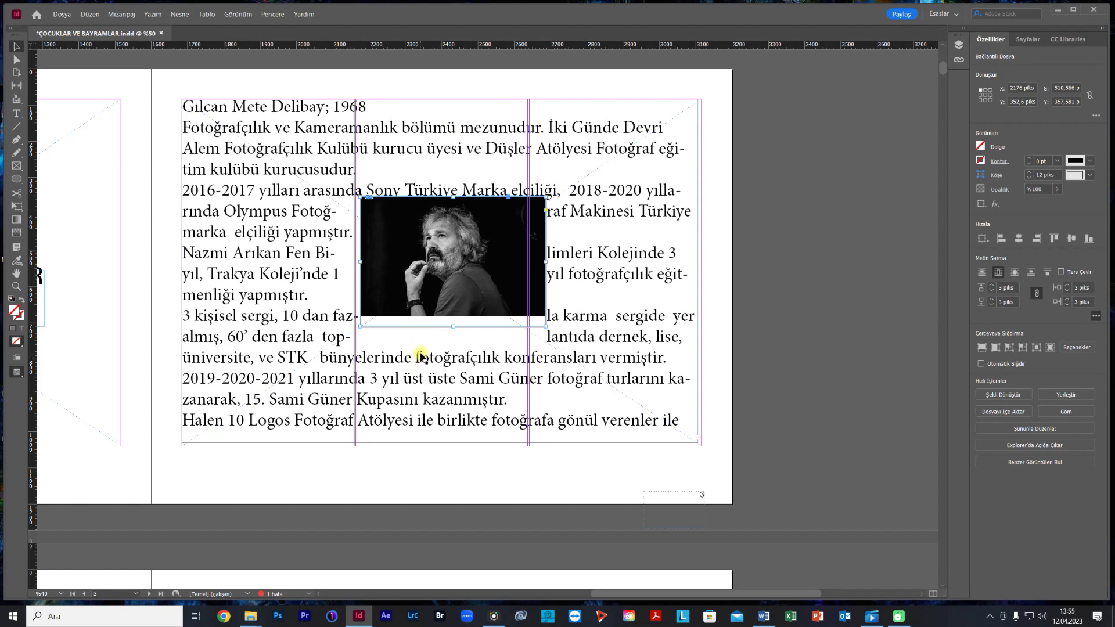
click(1096, 315)
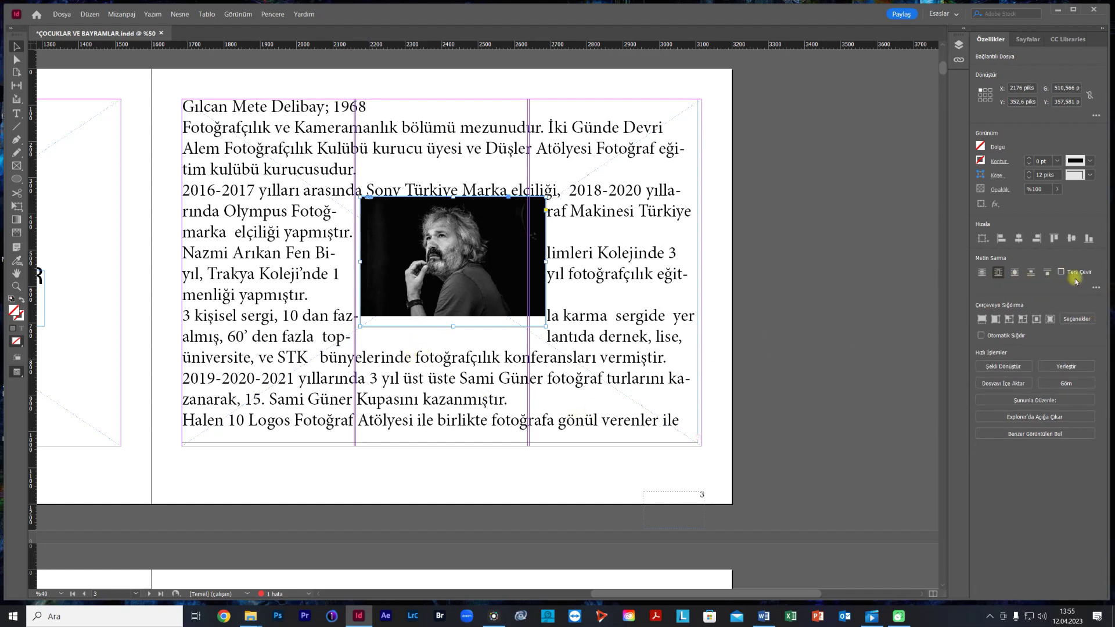
click(1095, 287)
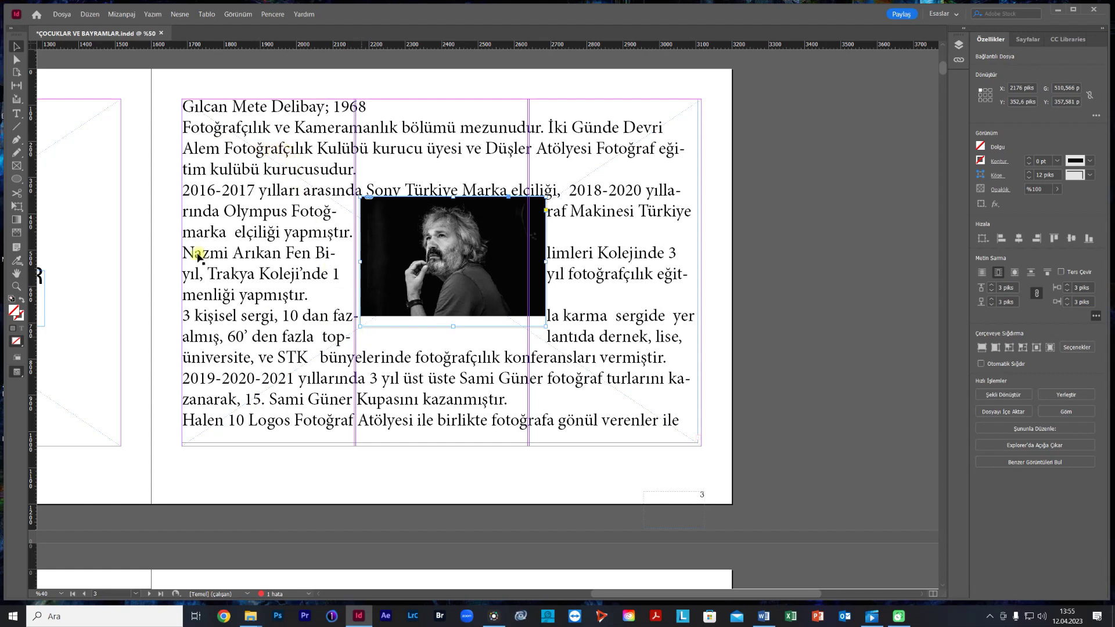
- Set all the visible biography text in page 3's frame to 36 pt
click(16, 113)
drag(686, 422, 169, 101)
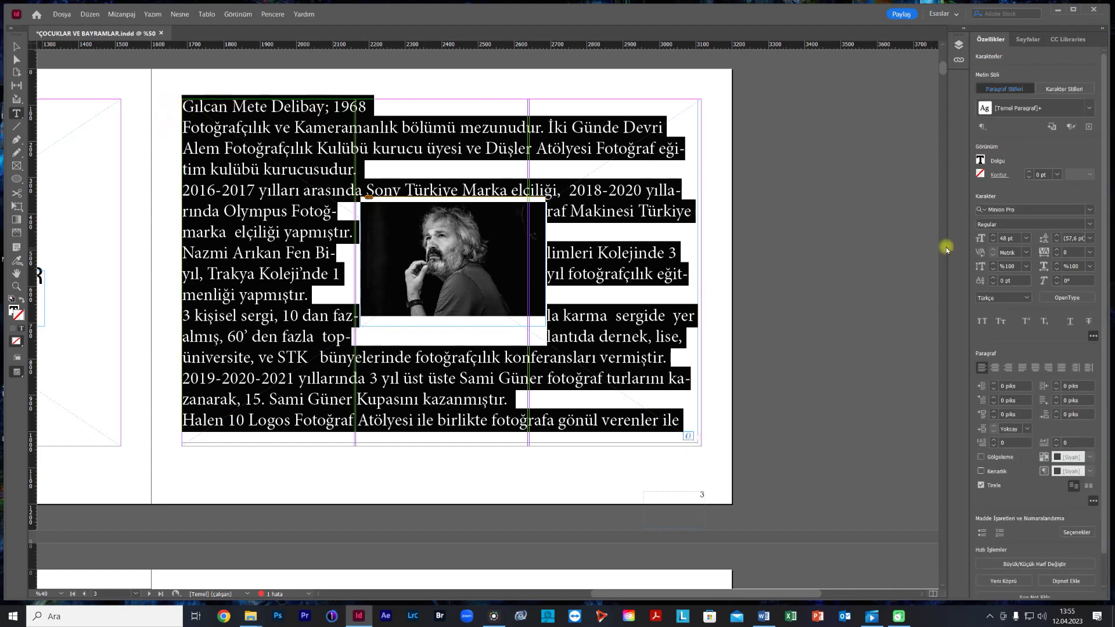
click(992, 241)
click(992, 241)
click(992, 242)
click(992, 241)
click(993, 242)
click(992, 242)
click(992, 242)
click(992, 241)
click(992, 242)
click(992, 241)
click(992, 241)
click(992, 242)
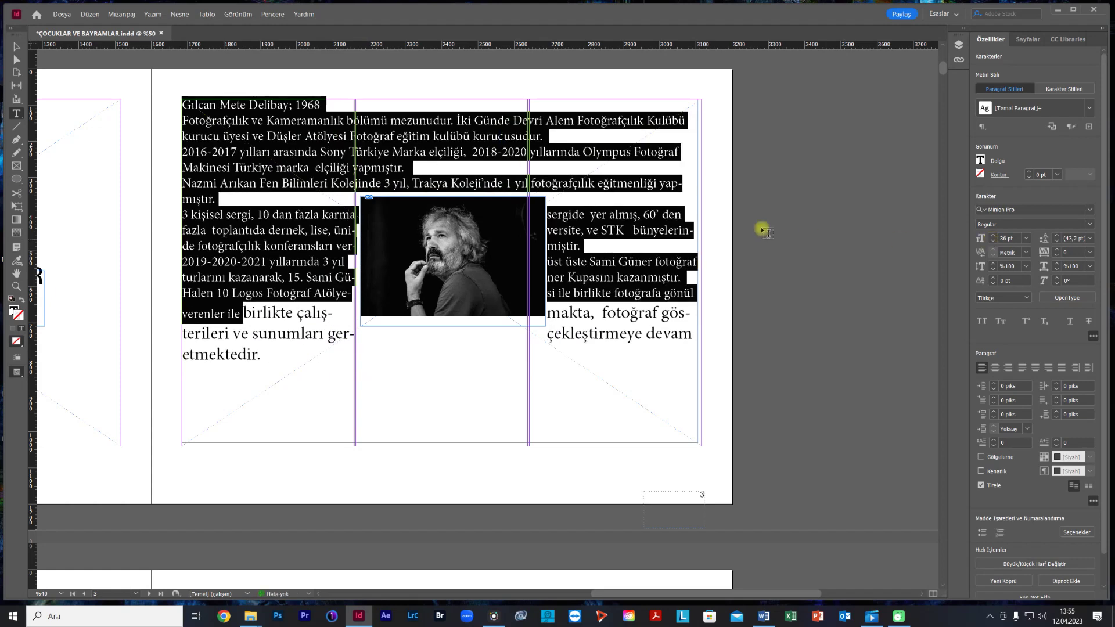
- Move the portrait to the upper-left corner of page 3's biography text, at about X 1692 px, Y 84 px
click(15, 58)
click(391, 261)
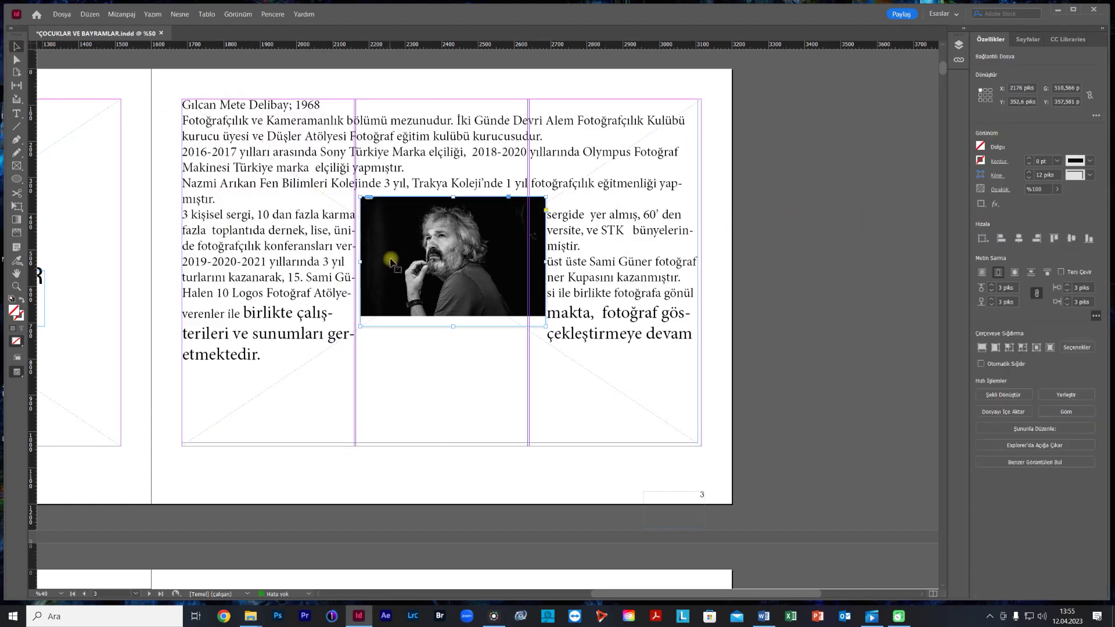
drag(430, 249, 252, 154)
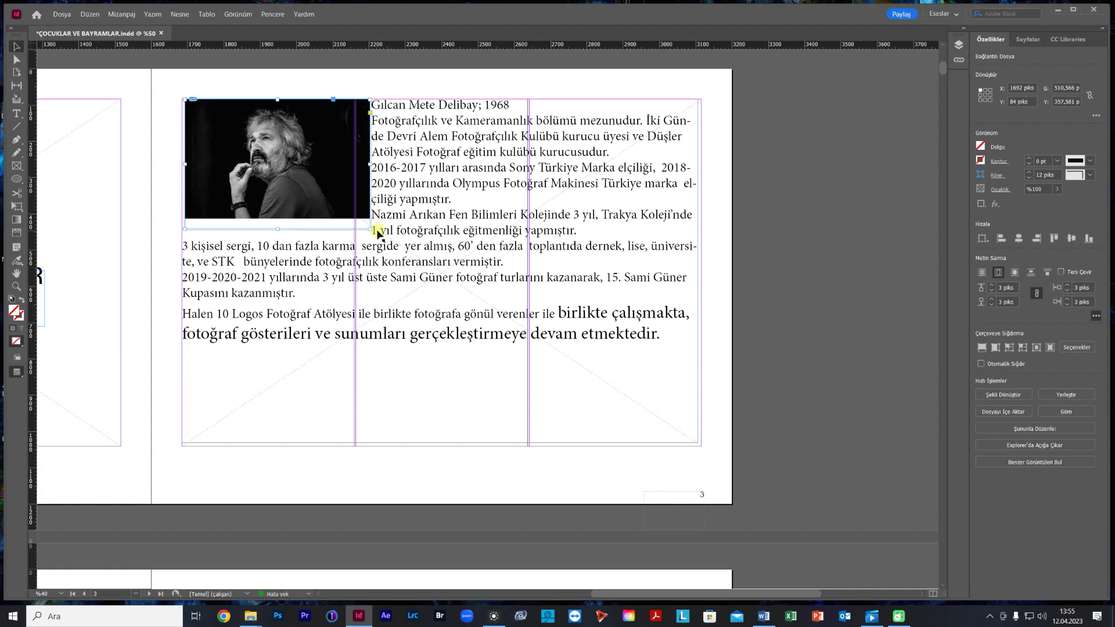
- Set the text wrap offset around the portrait to 25 px on all four sides
click(1067, 299)
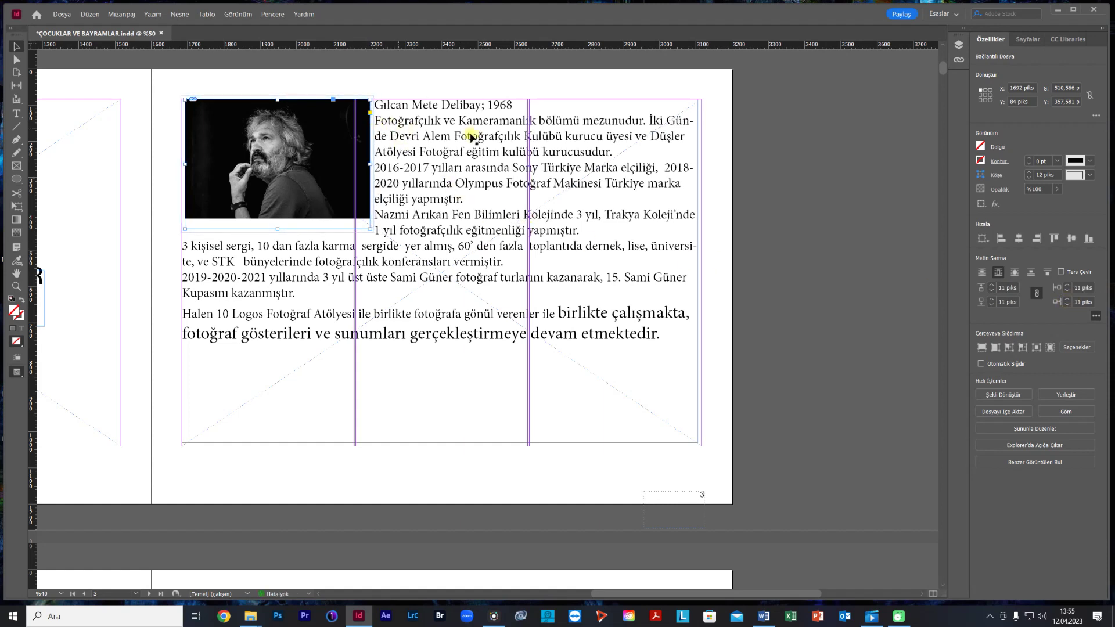
scroll(1067, 301, up, 8)
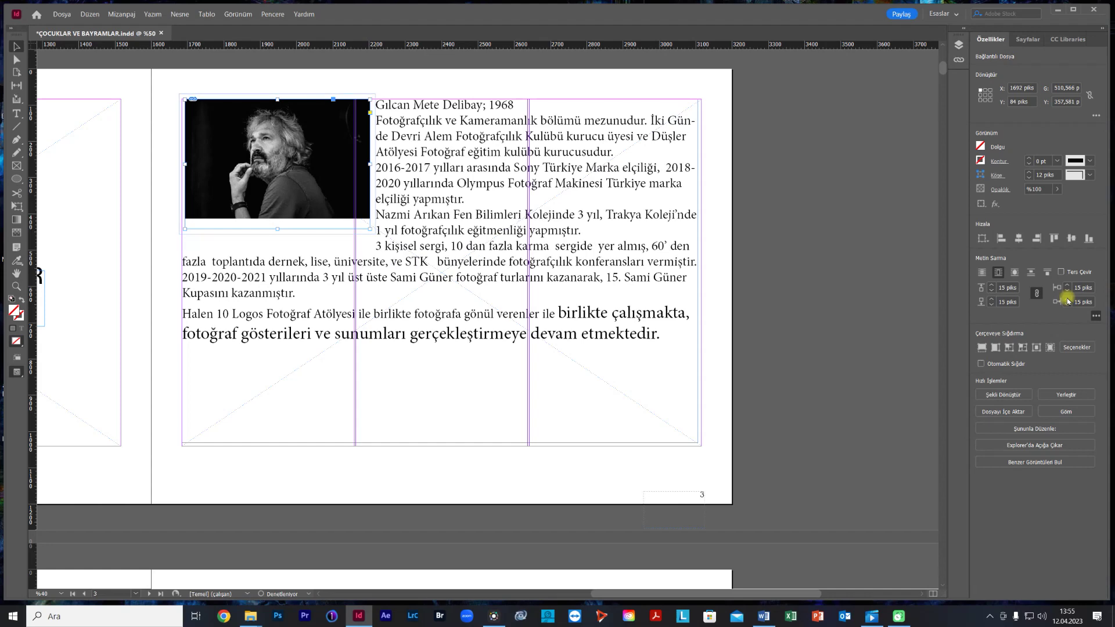
scroll(1067, 299, up, 5)
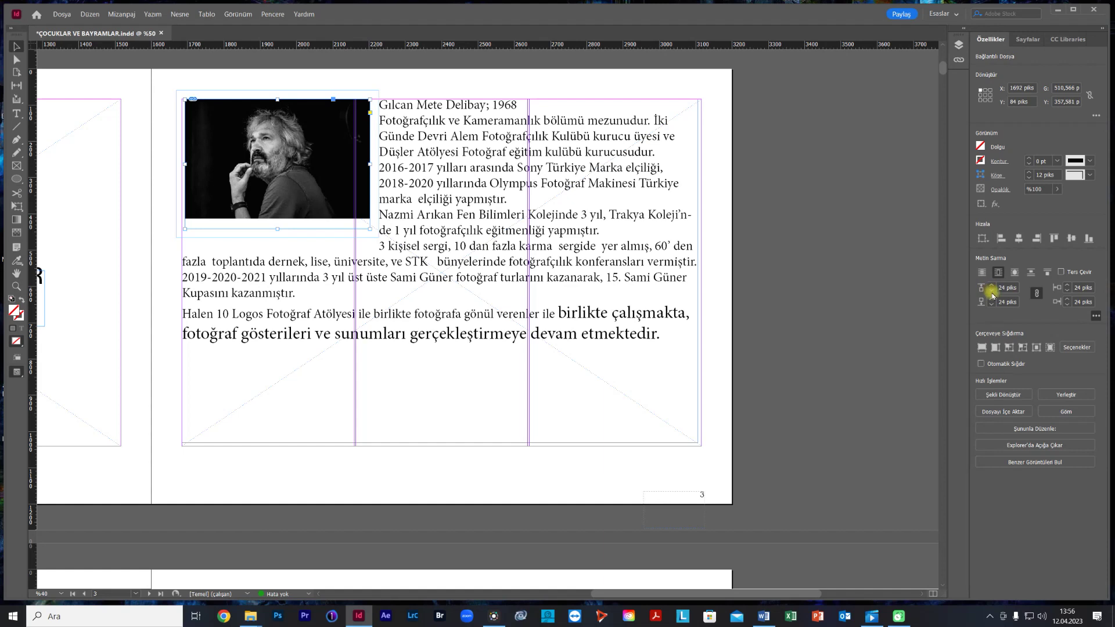
scroll(993, 301, down, 4)
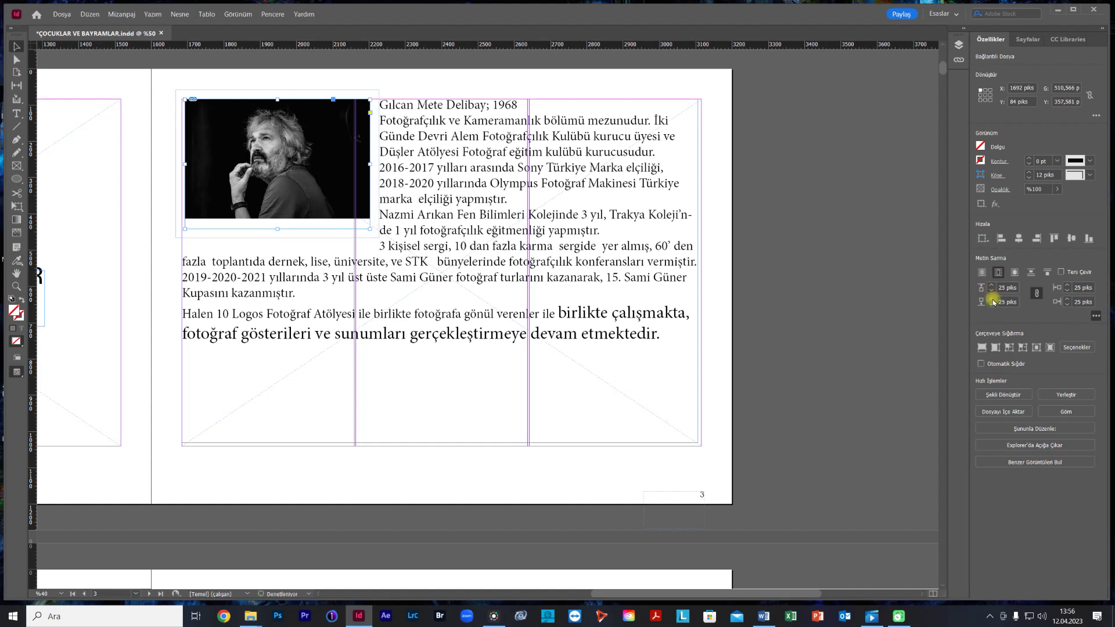
- Set the text wrap offset around the portrait to 27 px on all four sides
scroll(994, 306, down, 2)
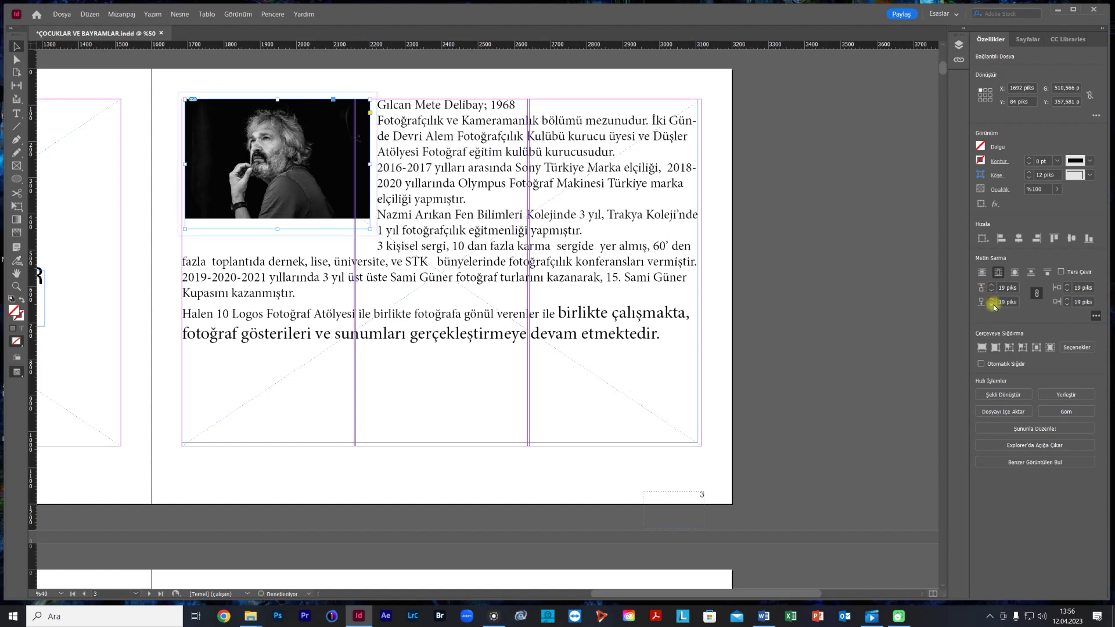
scroll(993, 305, down, 2)
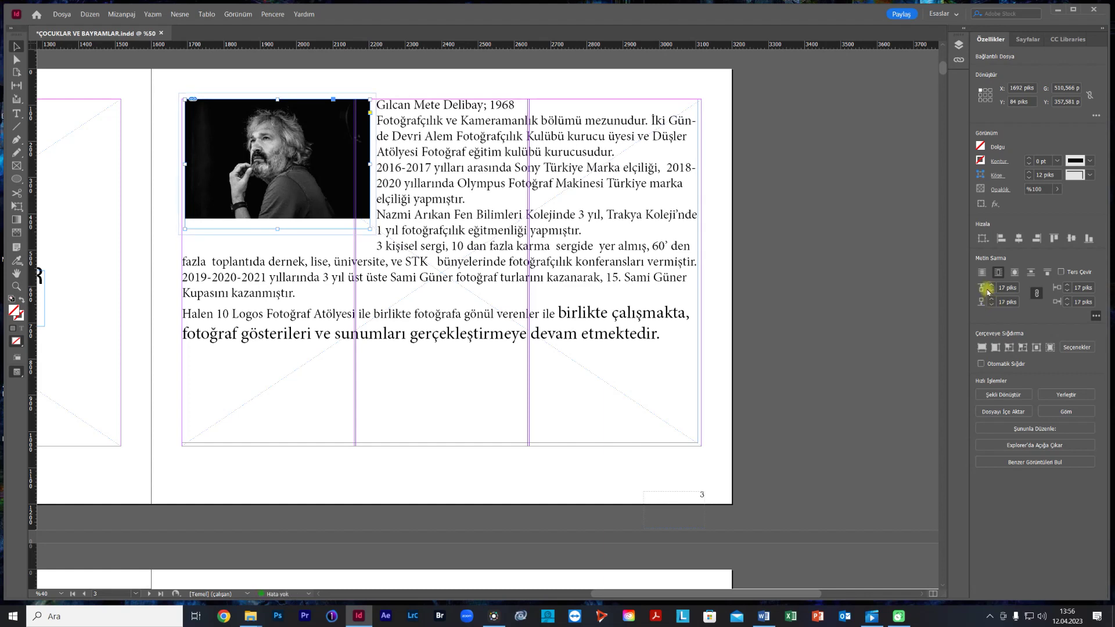
scroll(990, 290, up, 7)
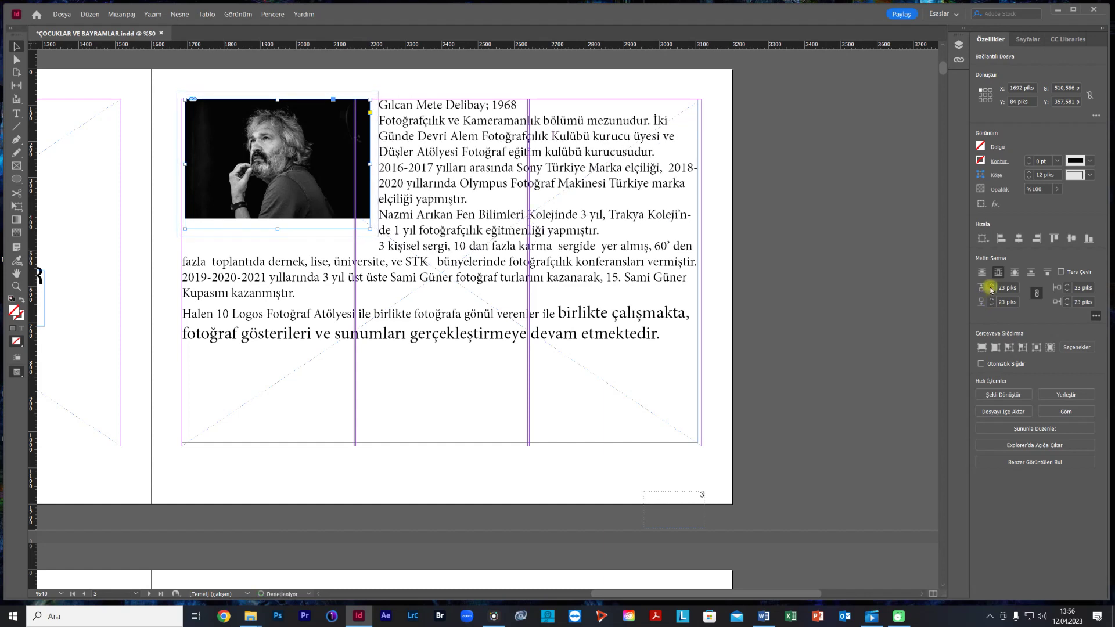
scroll(1069, 288, up, 2)
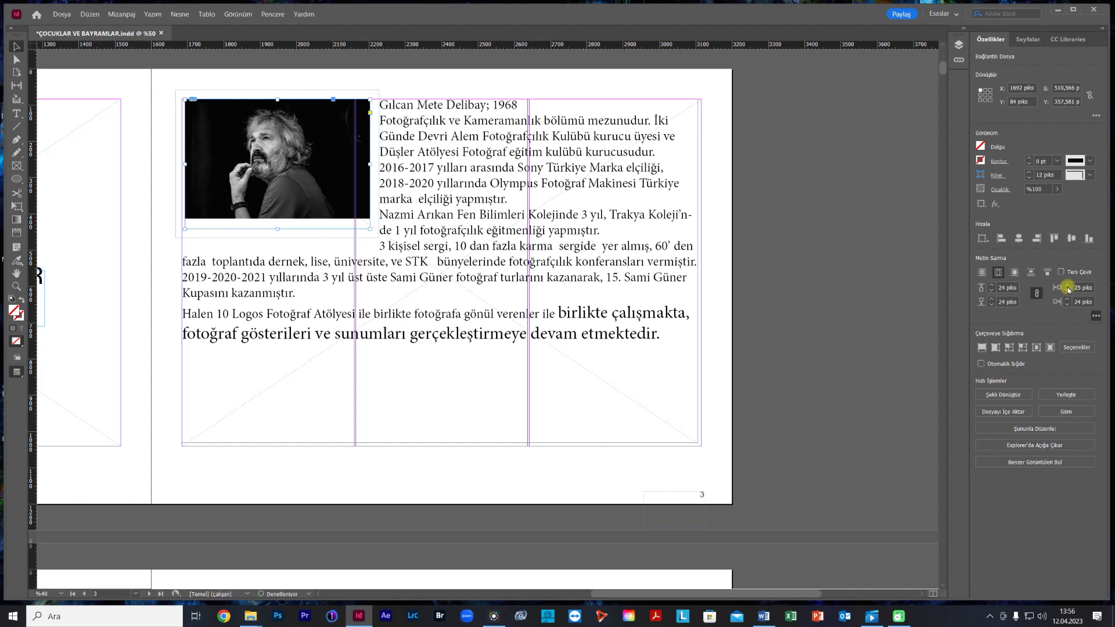
click(563, 389)
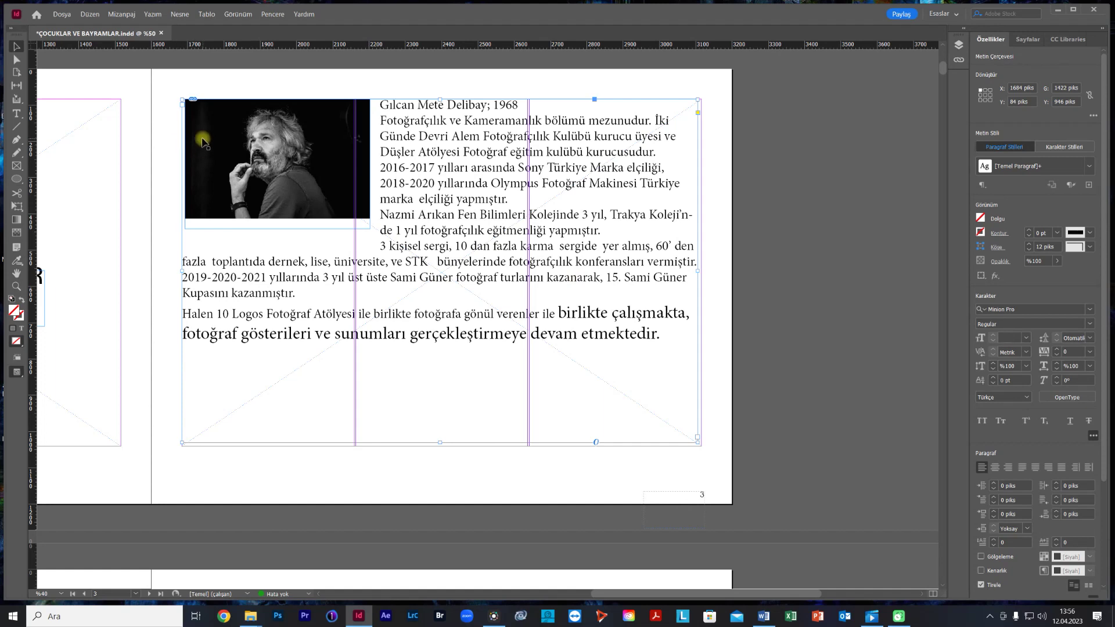
- Shrink the portrait's frame to 510 by 328 px, removing the empty strip below the photo
click(302, 204)
drag(370, 228, 369, 218)
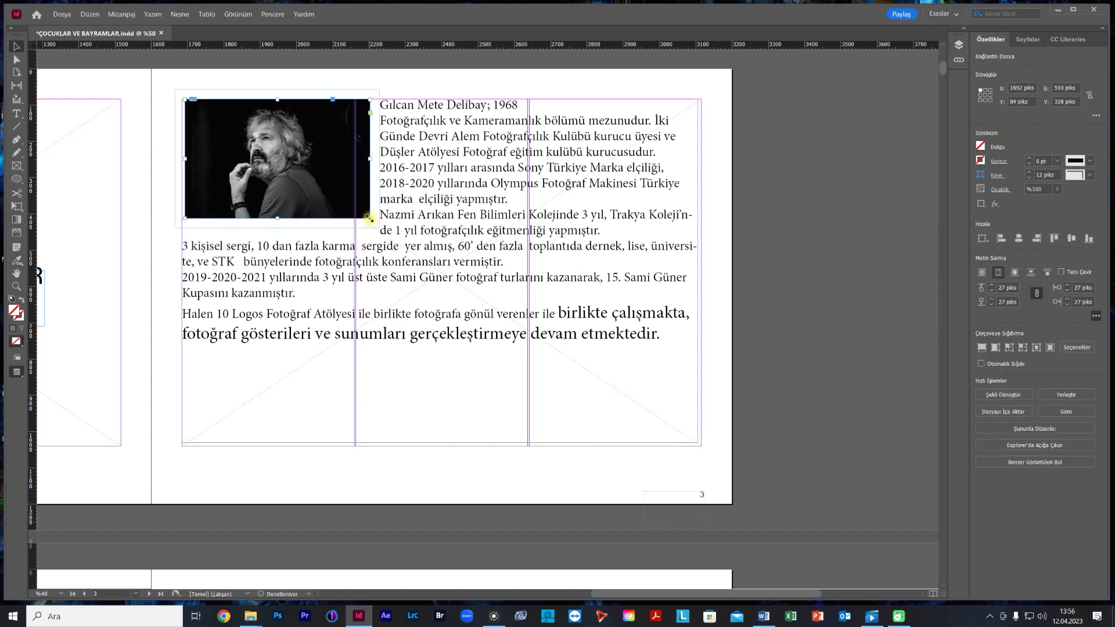
click(372, 231)
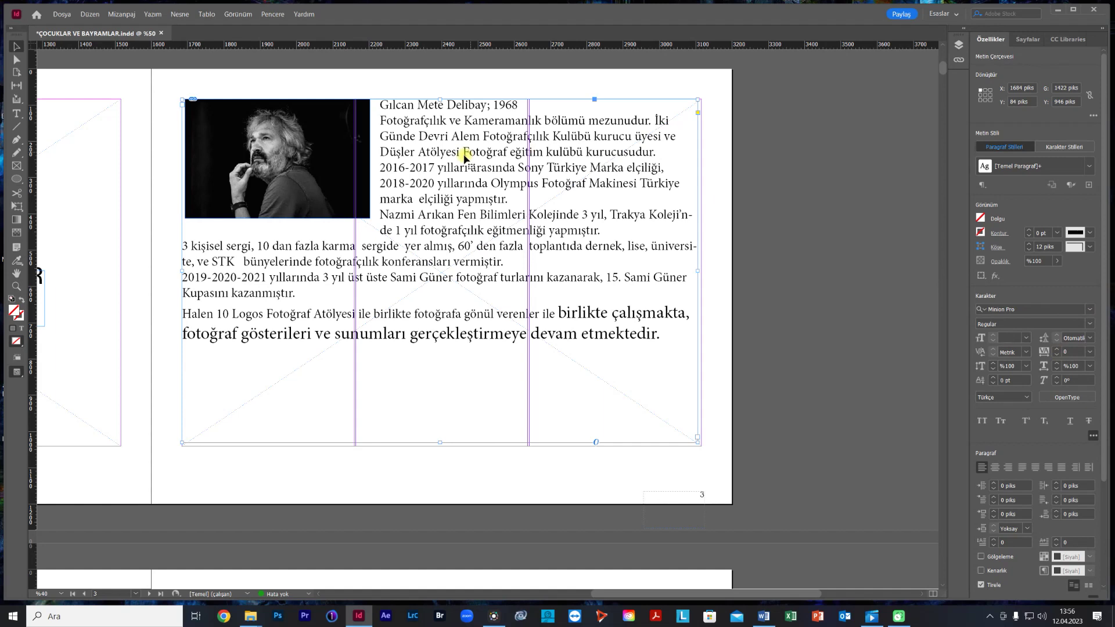
- Select the portrait and collapse, then re-expand its text wrap offset options
click(328, 164)
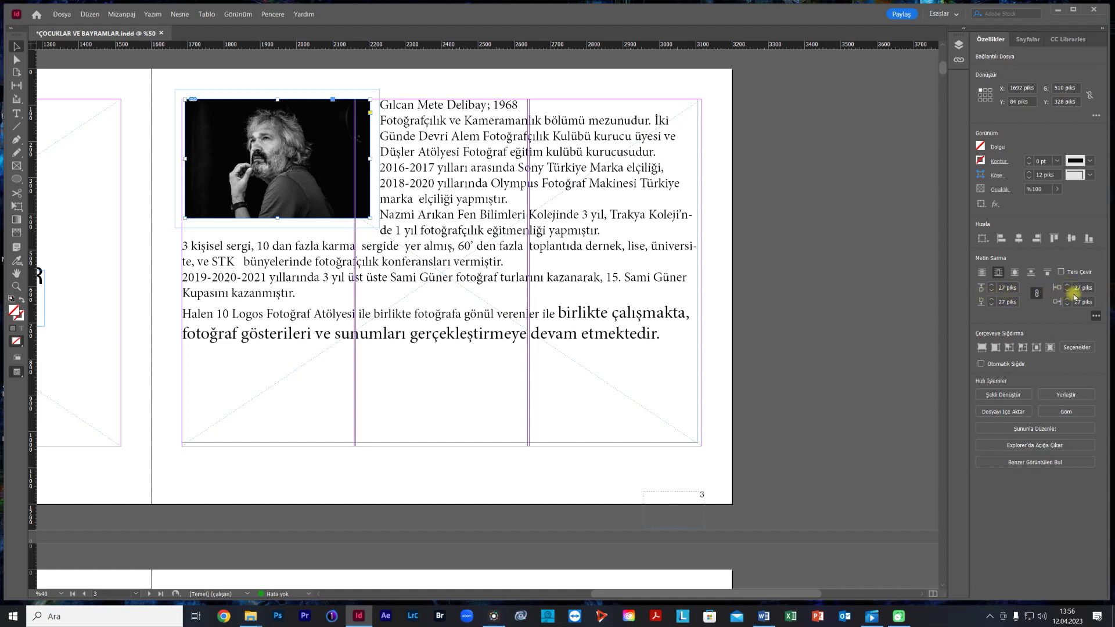
click(1095, 315)
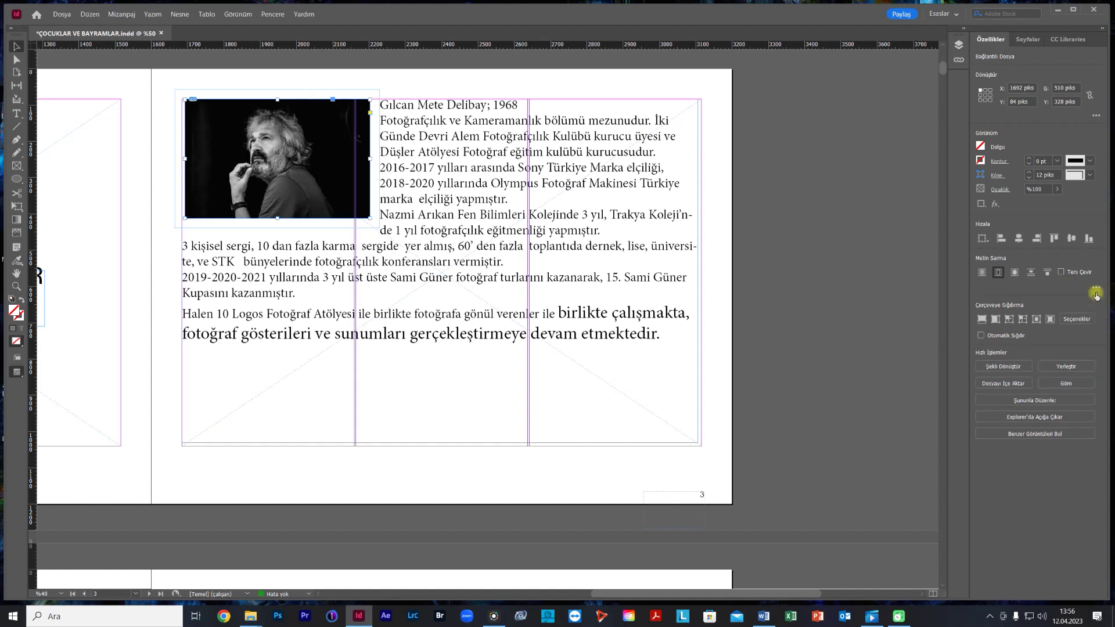
click(1096, 288)
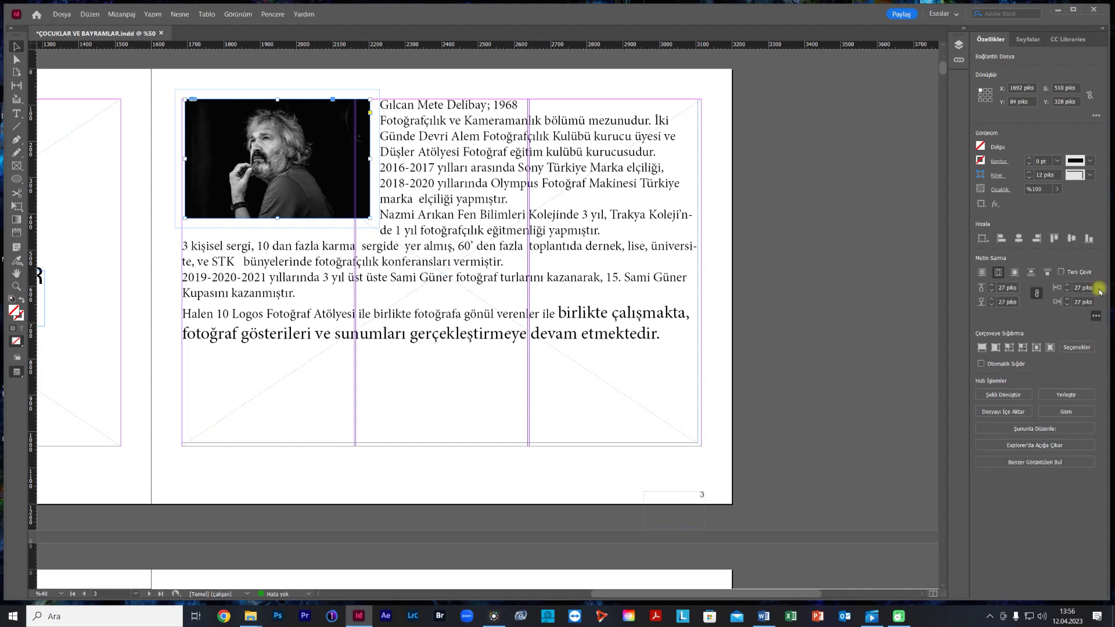